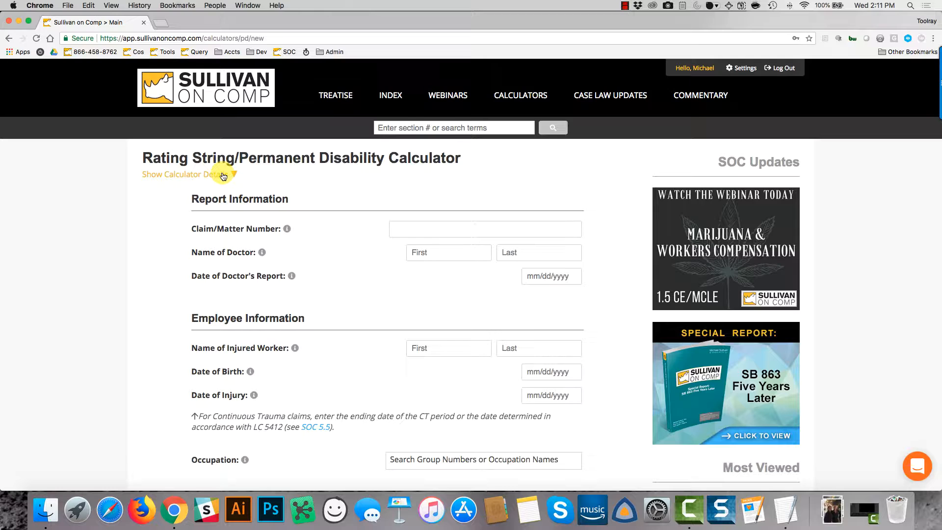
# - Show the calculator details and review the form's sections, including the help notes for Date of Injury and Average Weekly Earnings
pyautogui.click(223, 175)
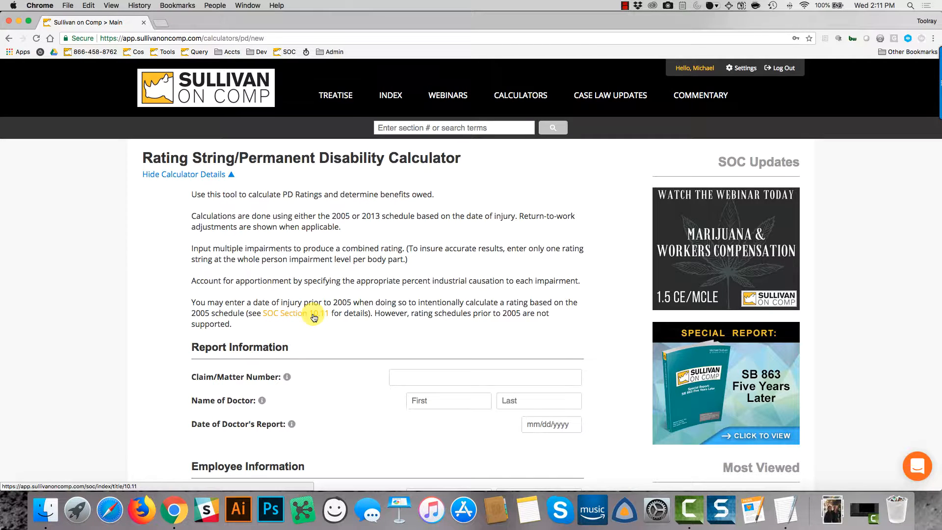
pyautogui.scroll(-6, 485, 287)
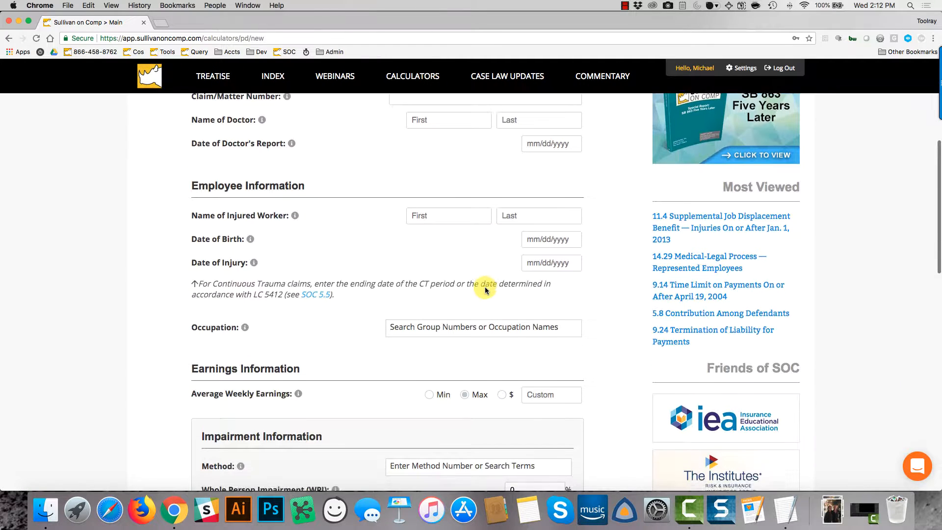
pyautogui.scroll(-1, 485, 286)
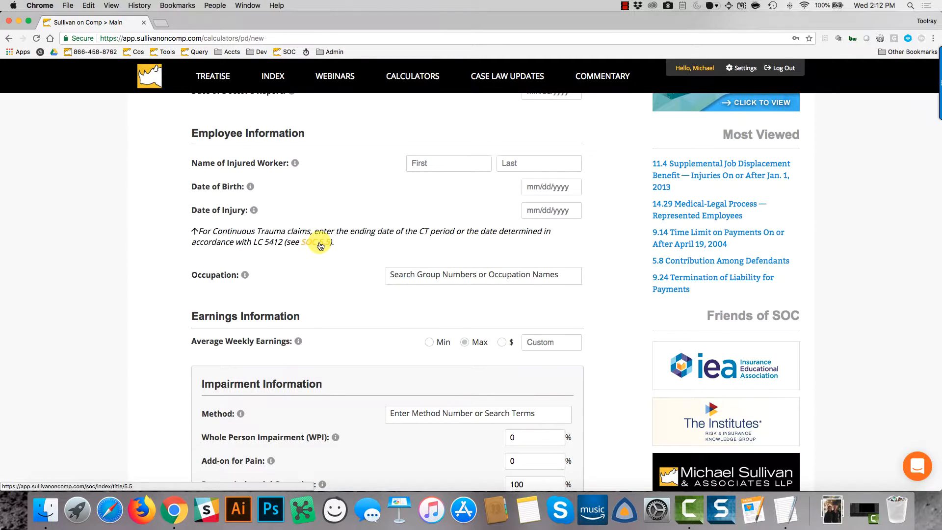
pyautogui.moveTo(252, 210)
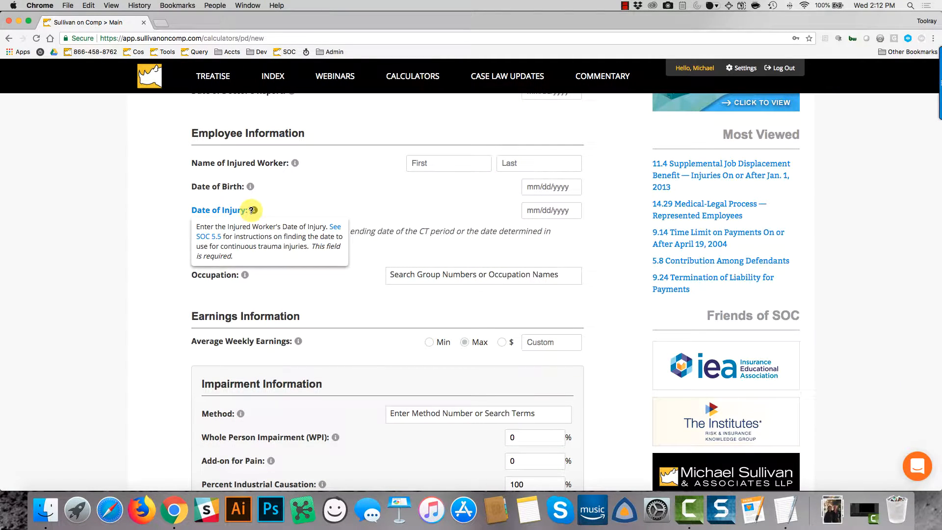
pyautogui.moveTo(248, 340)
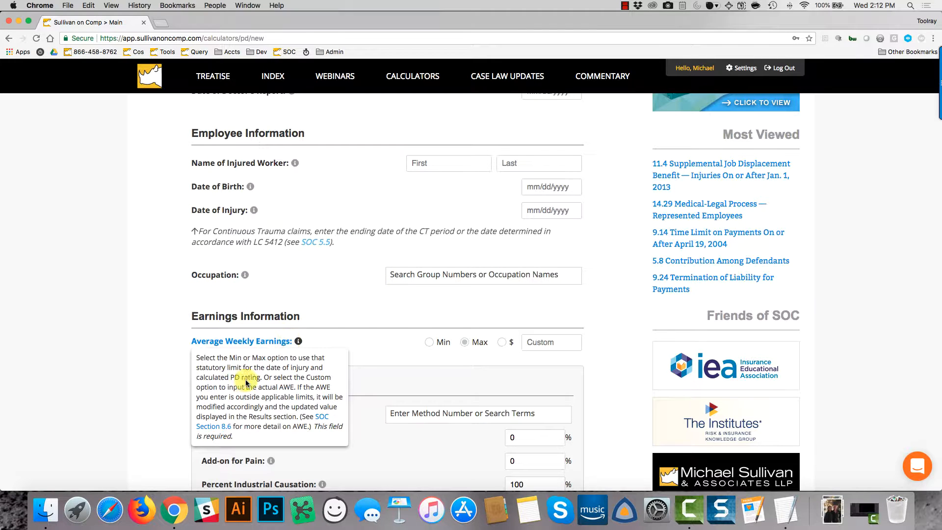
pyautogui.scroll(-1, 225, 426)
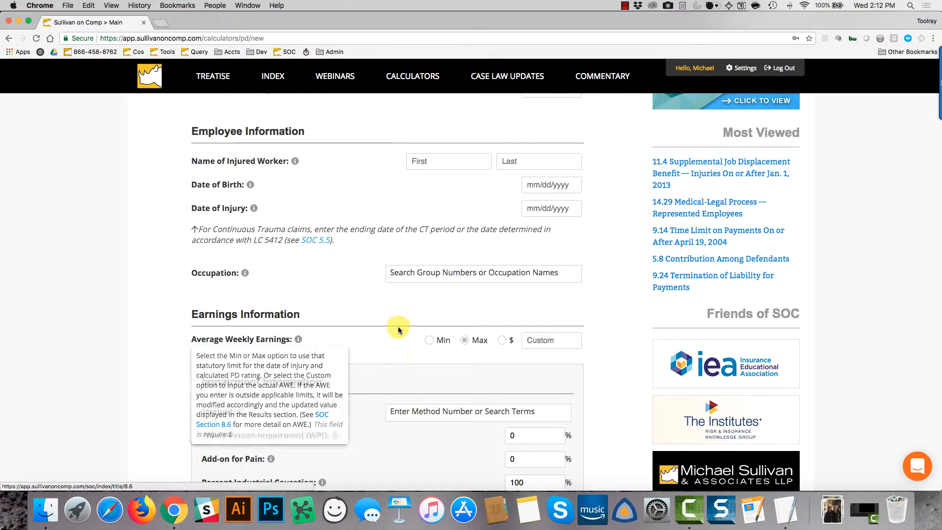
pyautogui.scroll(5, 398, 328)
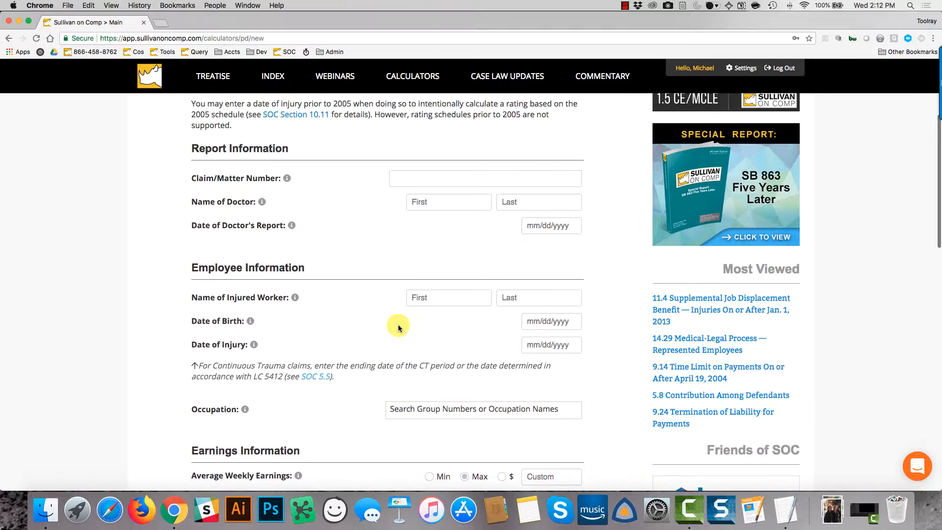
pyautogui.scroll(1, 398, 327)
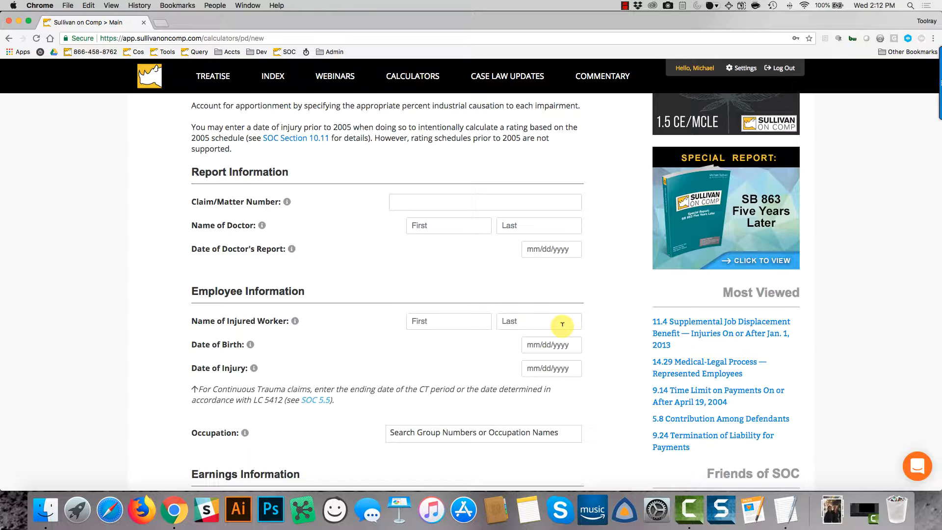
# - Fill in the injured worker's date of birth and set the date of injury to 2/17/2016
pyautogui.click(555, 345)
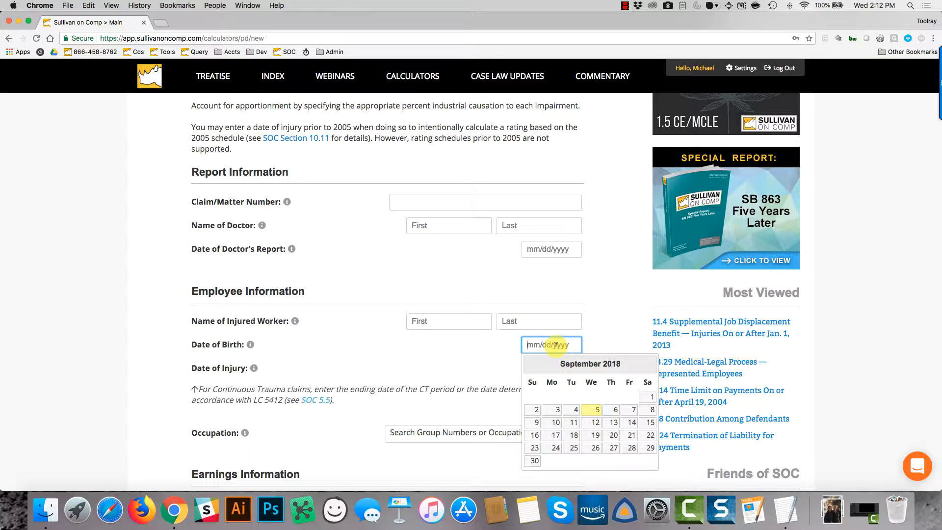
pyautogui.write('4/24/1986')
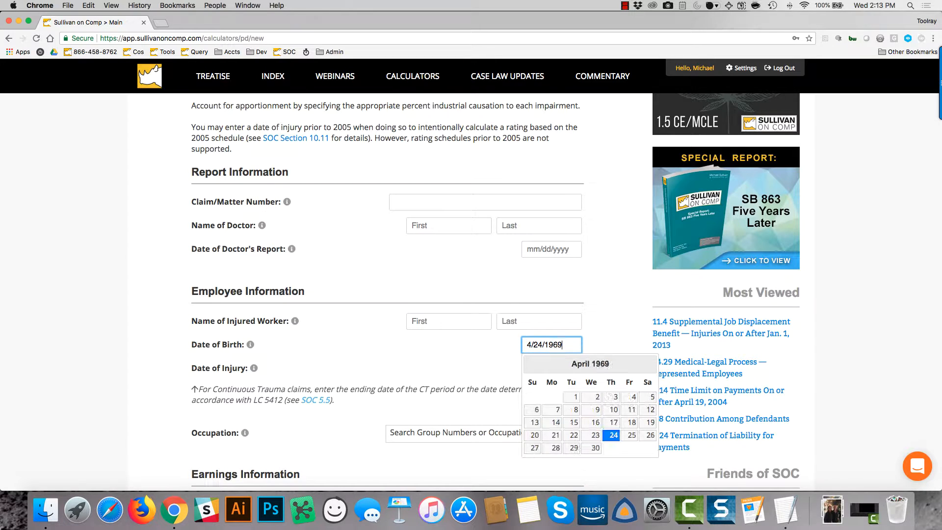
pyautogui.press('Tab')
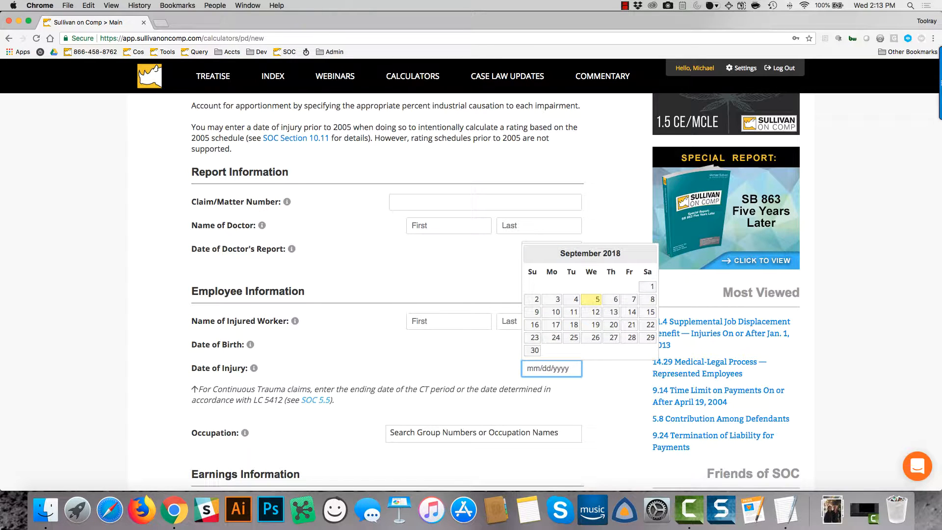
pyautogui.write('2/17/2016')
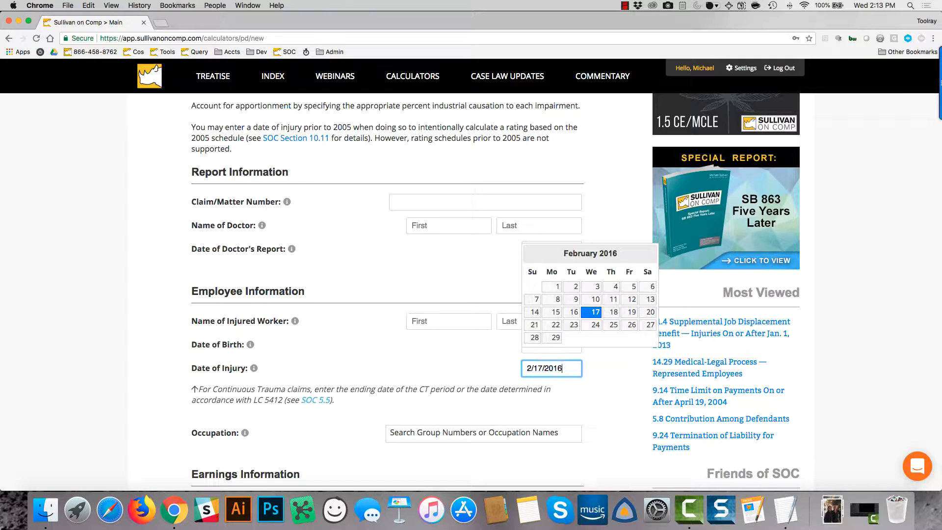
pyautogui.press('Tab')
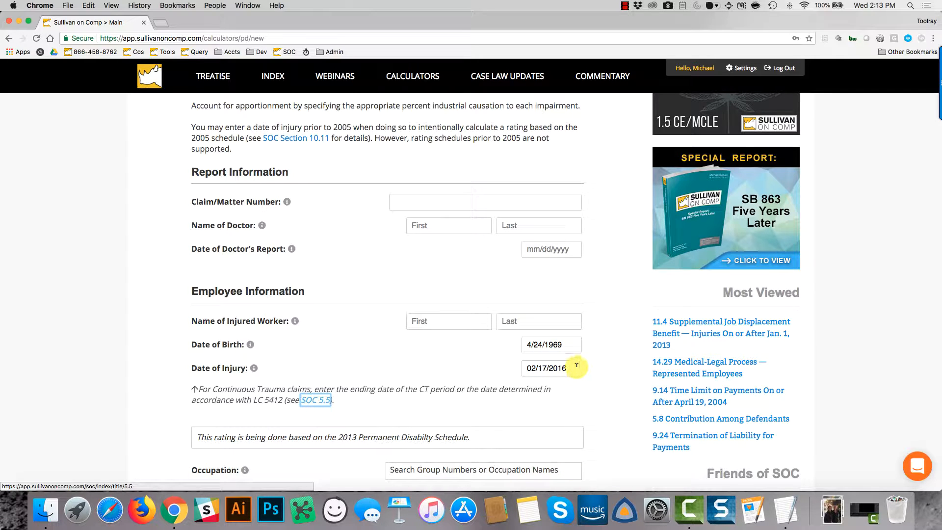
# - Search the occupations for "steel" and choose LABORER, GENERAL - steel & rel. (Group 460)
pyautogui.scroll(-2, 504, 416)
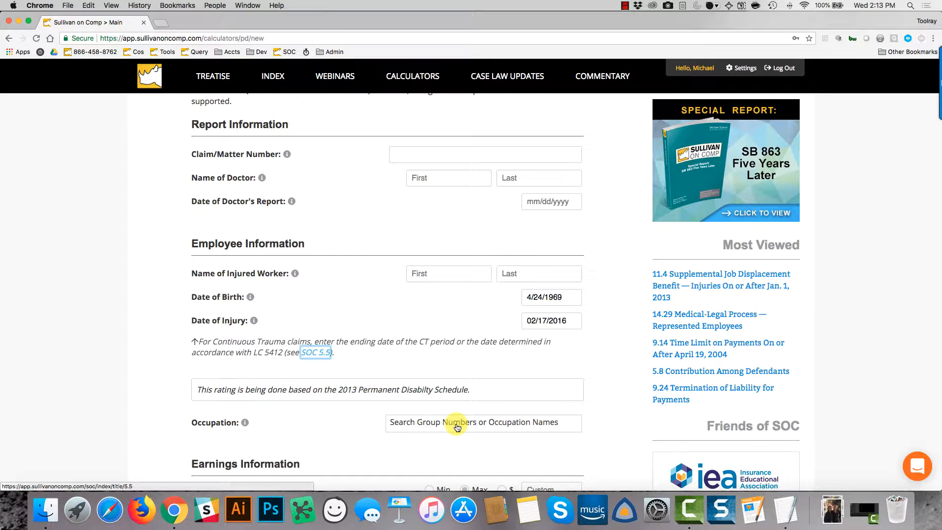
pyautogui.scroll(-2, 456, 427)
pyautogui.click(459, 383)
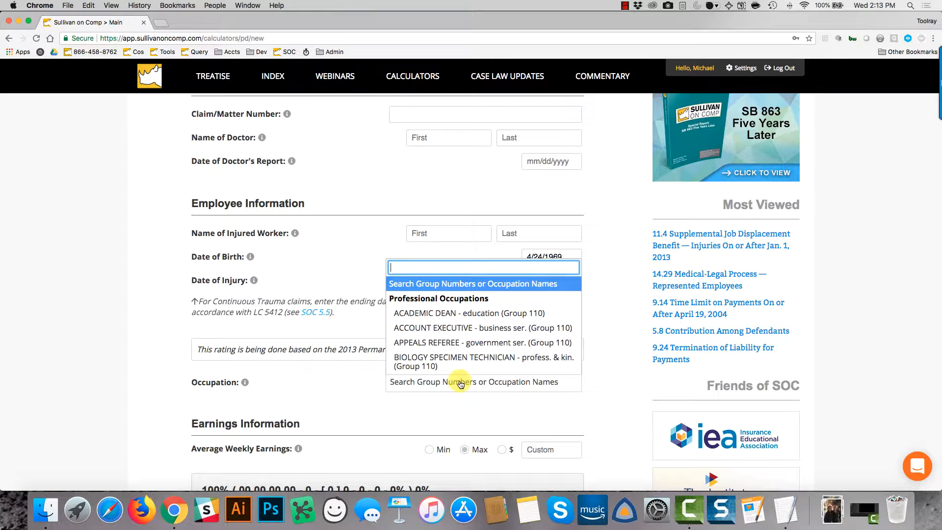
pyautogui.write('steel')
pyautogui.scroll(-1, 534, 330)
pyautogui.scroll(1, 534, 330)
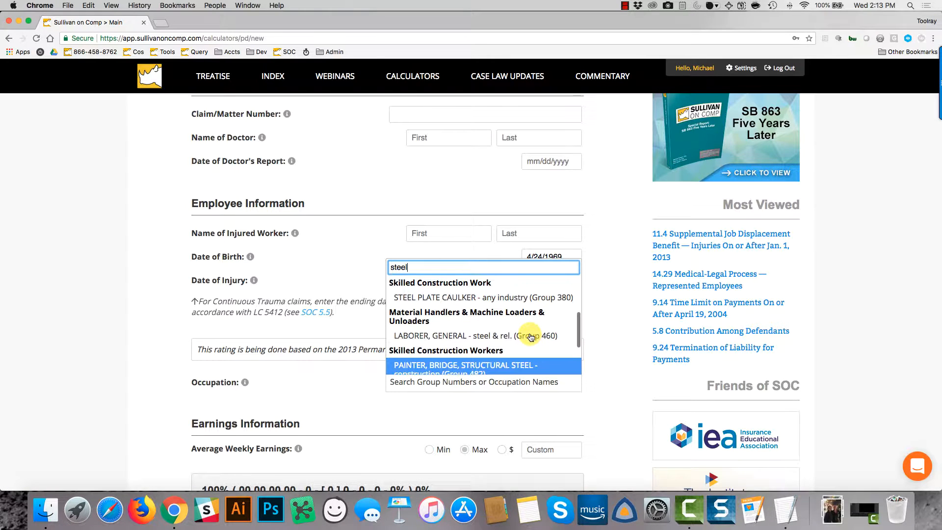
pyautogui.click(488, 335)
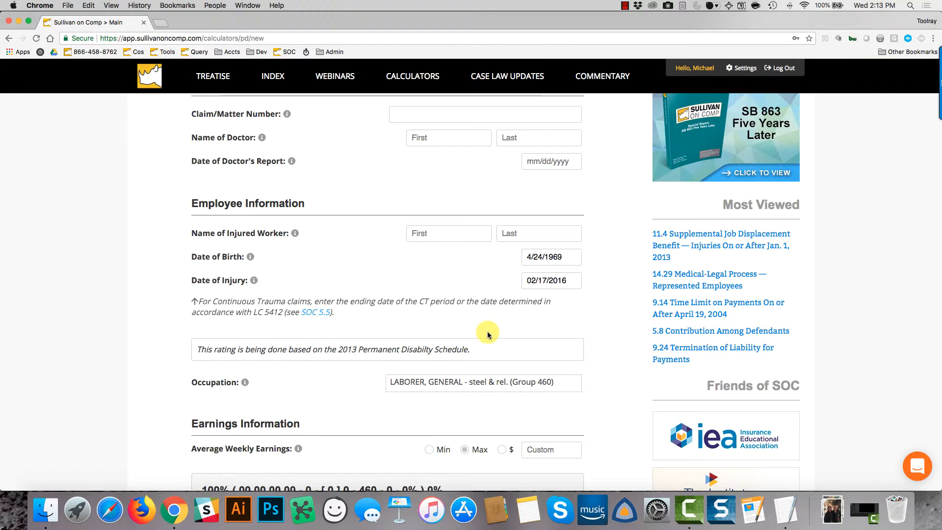
# - Set the average weekly earnings to a custom amount of $1500
pyautogui.scroll(-5, 511, 328)
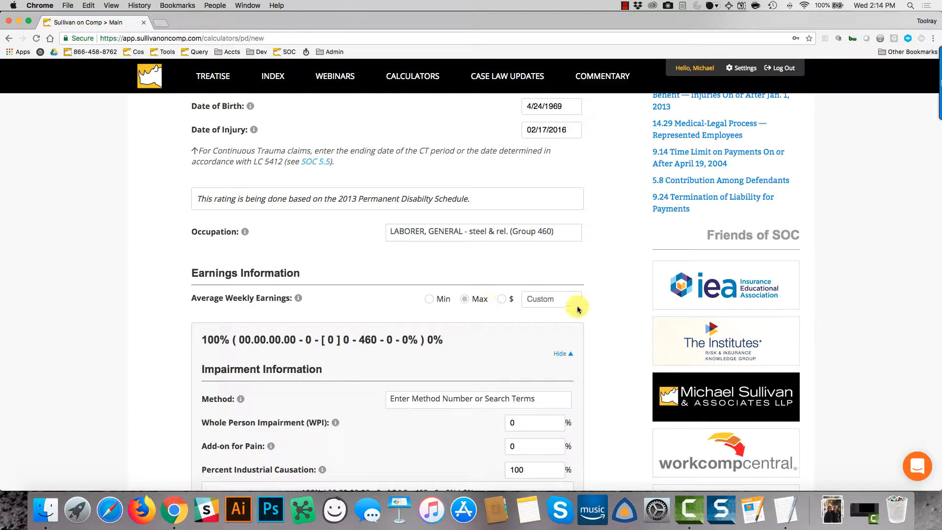
pyautogui.click(501, 299)
pyautogui.click(551, 298)
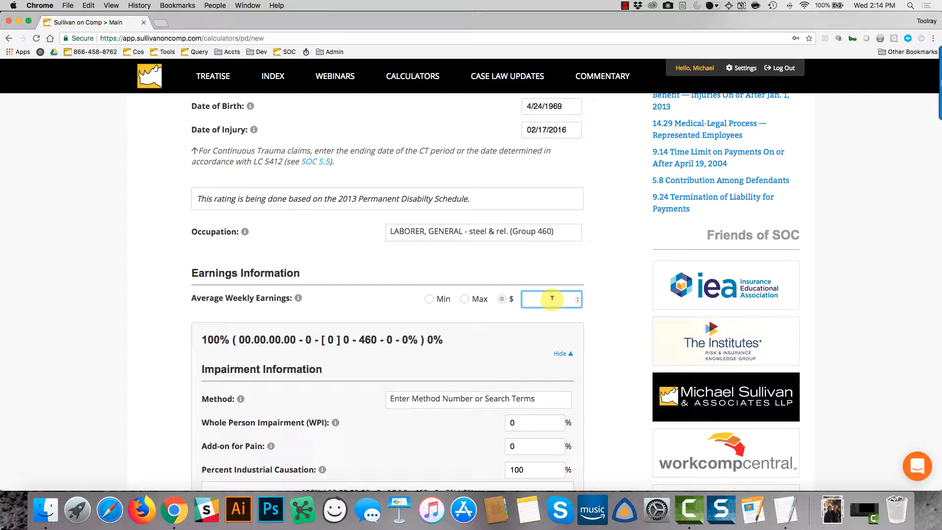
pyautogui.write('1500')
# - Set the first impairment's method to 17.01.05.00 - Lower Extremities - Leg - Vascular and its side of body to Left
pyautogui.scroll(-2, 543, 311)
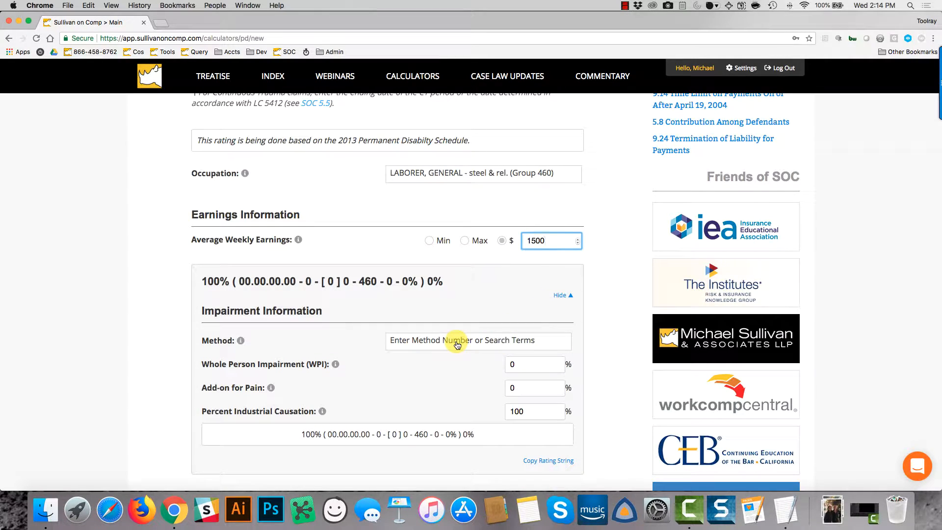
pyautogui.click(456, 345)
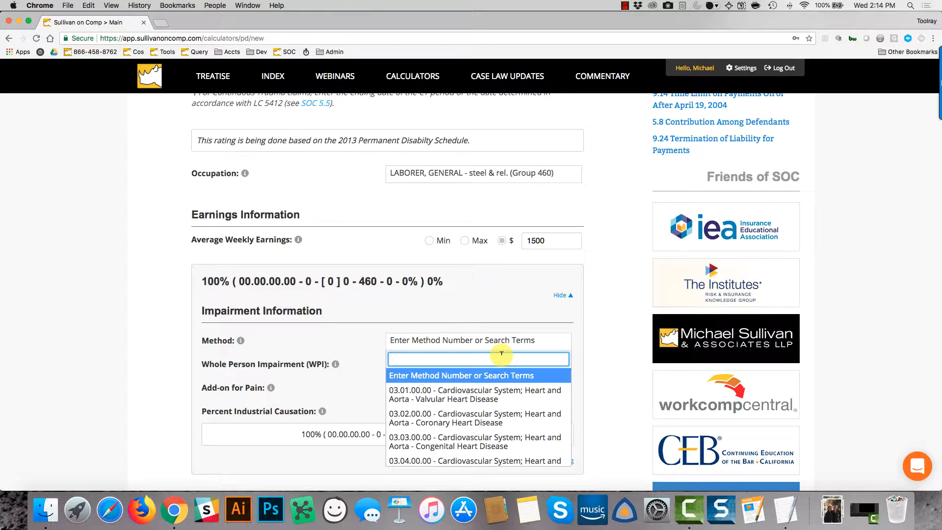
pyautogui.write('1')
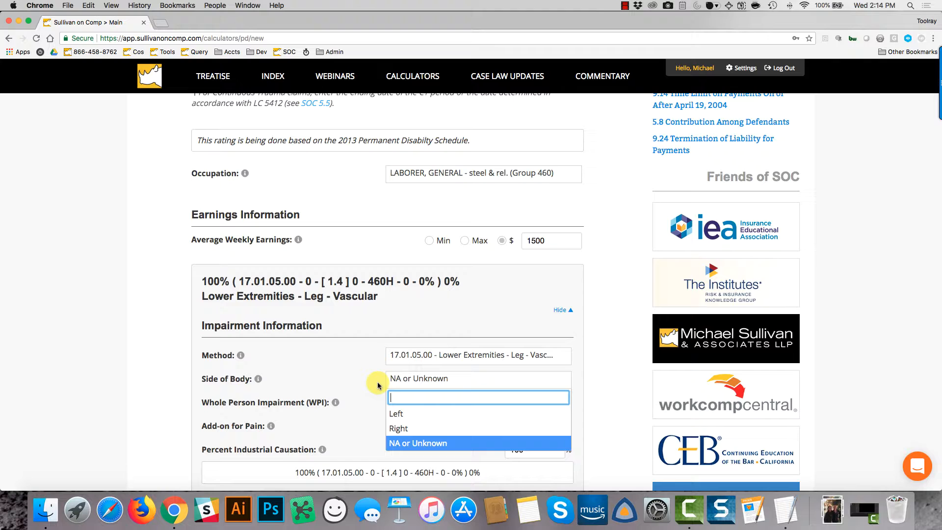
pyautogui.click(356, 380)
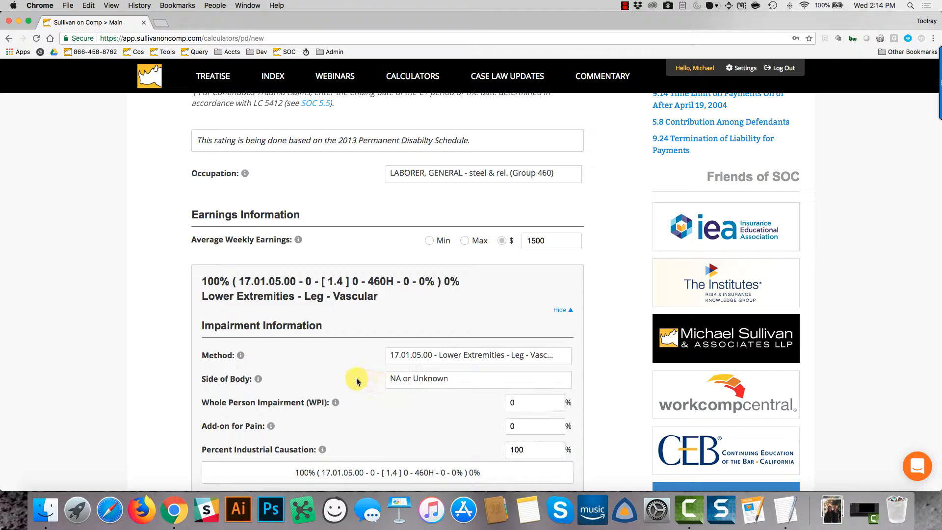
pyautogui.click(425, 383)
pyautogui.click(410, 413)
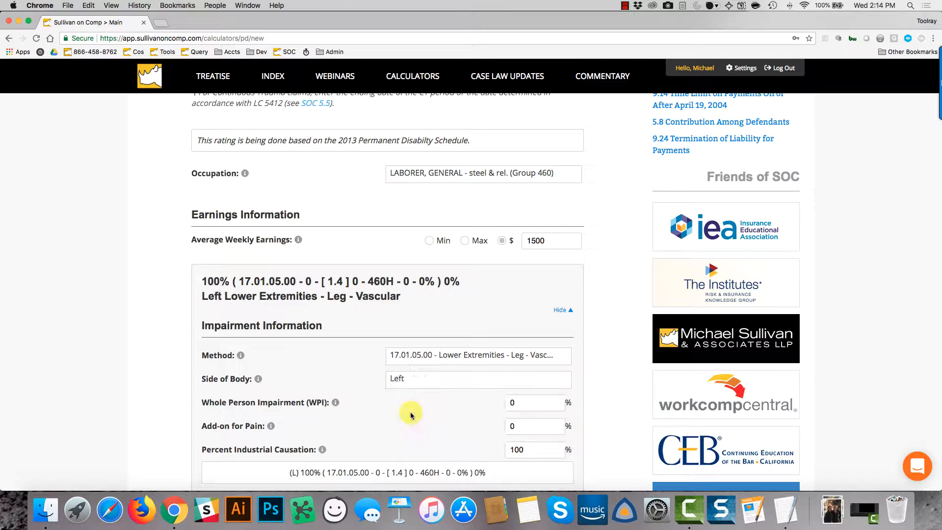
# - Set the leg impairment's Whole Person Impairment to 18% and its add-on for pain to 1%
pyautogui.scroll(-2, 413, 418)
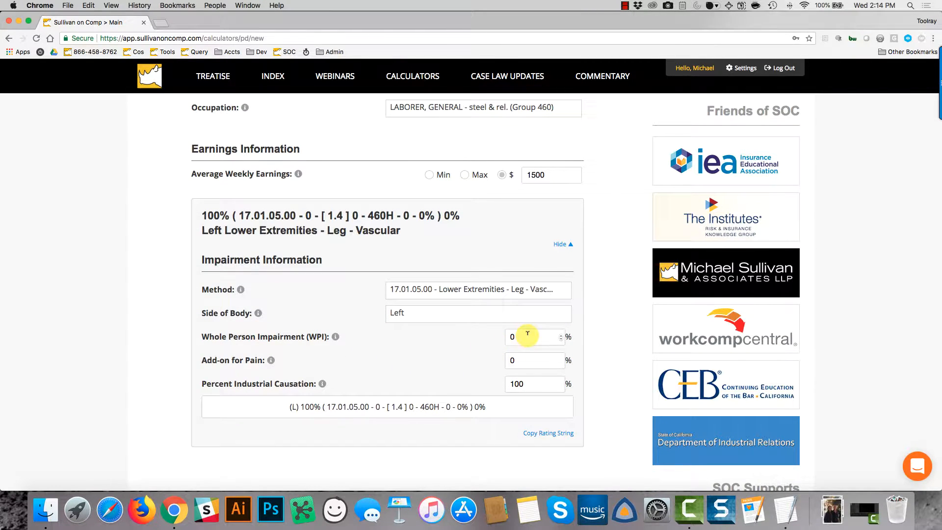
pyautogui.click(506, 338)
pyautogui.doubleClick(504, 340)
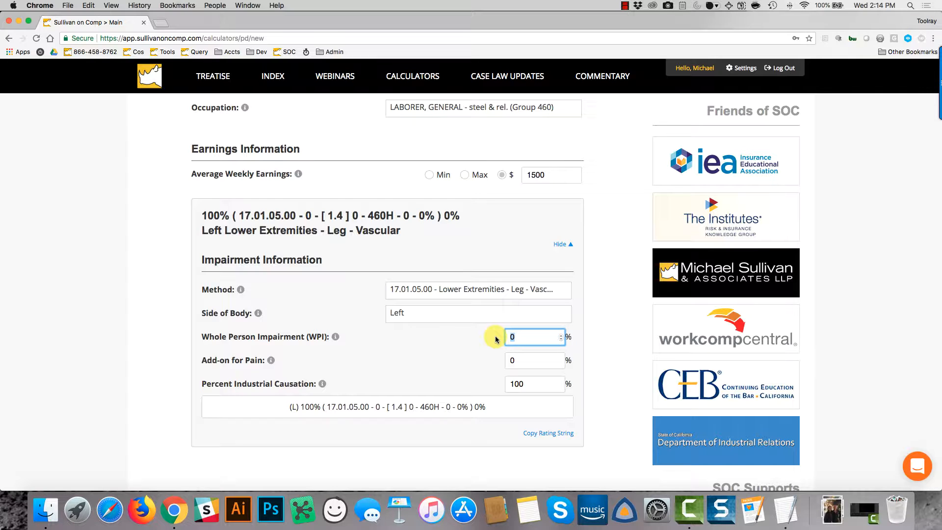
pyautogui.write('18')
pyautogui.press('Tab')
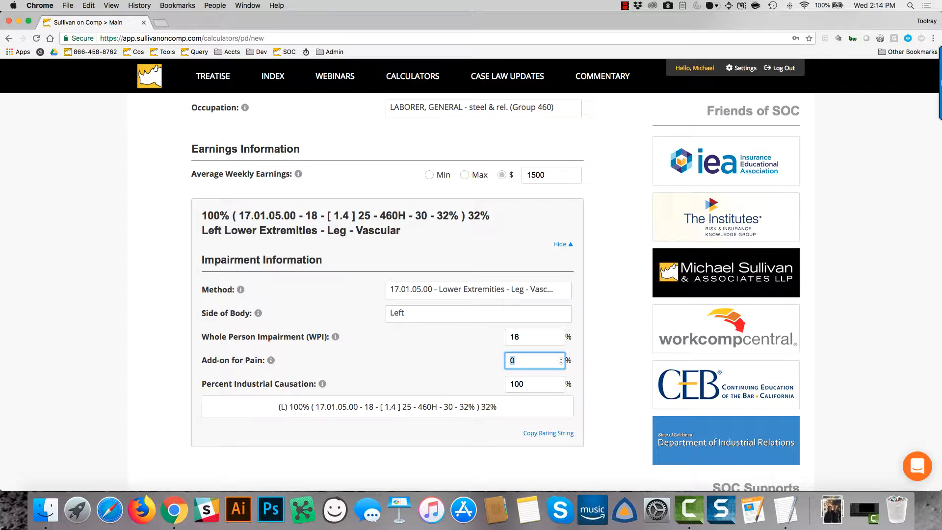
pyautogui.write('1')
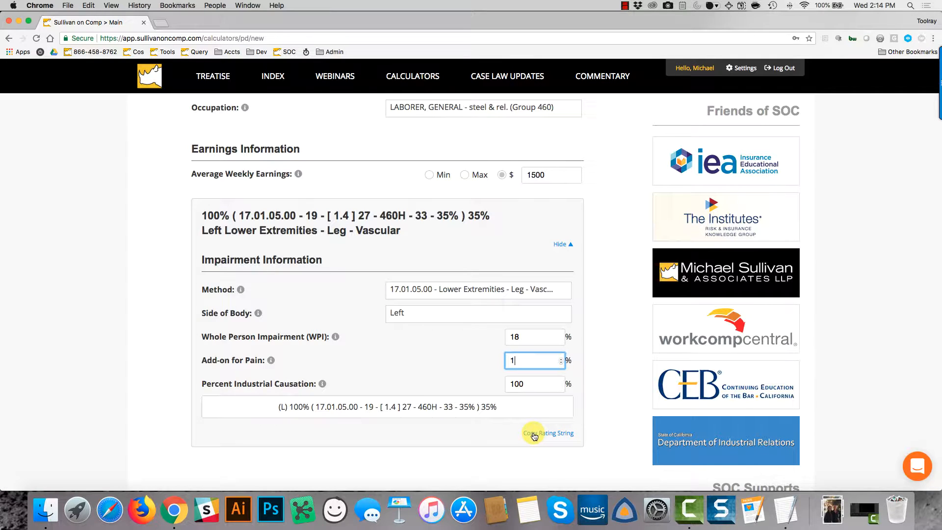
# - Paste the leg impairment's copied rating string into the blank TextEdit document and return to the calculator in Chrome
pyautogui.press('super+Tab')
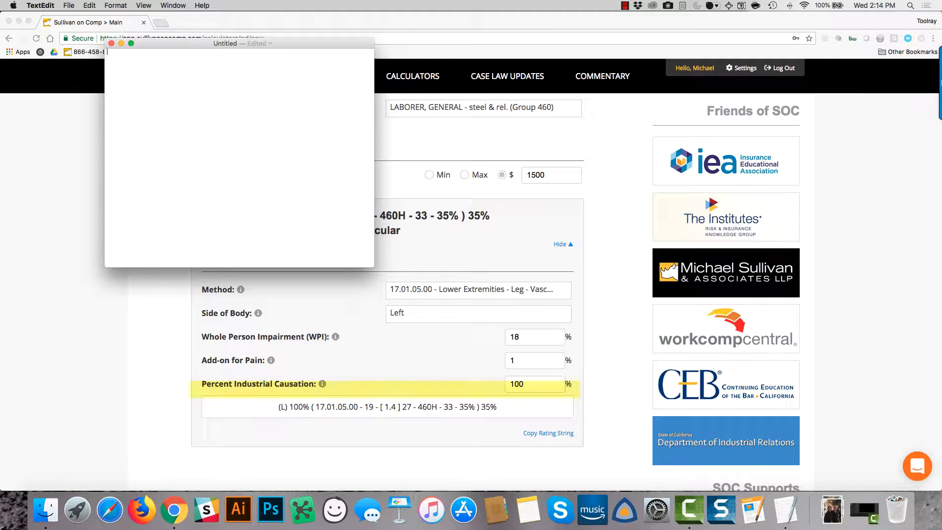
pyautogui.write('(L) 100% ( 17.01.05.00 - 19 - [ 1.4 ] 27 - 460H - 33 - 35% ) 35%')
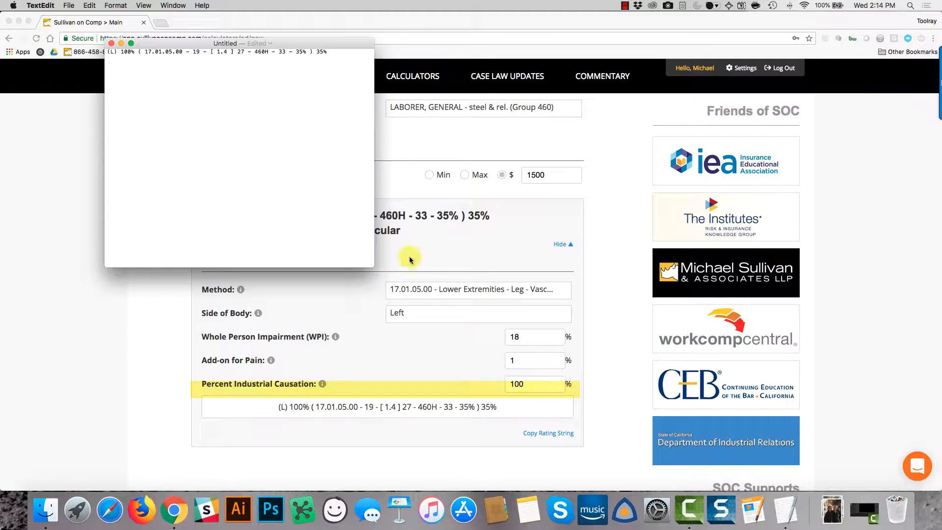
pyautogui.click(614, 376)
# - Add a second impairment with method 17.03.05.00 - Lower Extremities - Hip - Muscle Strength, side Left and 14% WPI
pyautogui.scroll(-2, 615, 375)
pyautogui.scroll(-3, 615, 375)
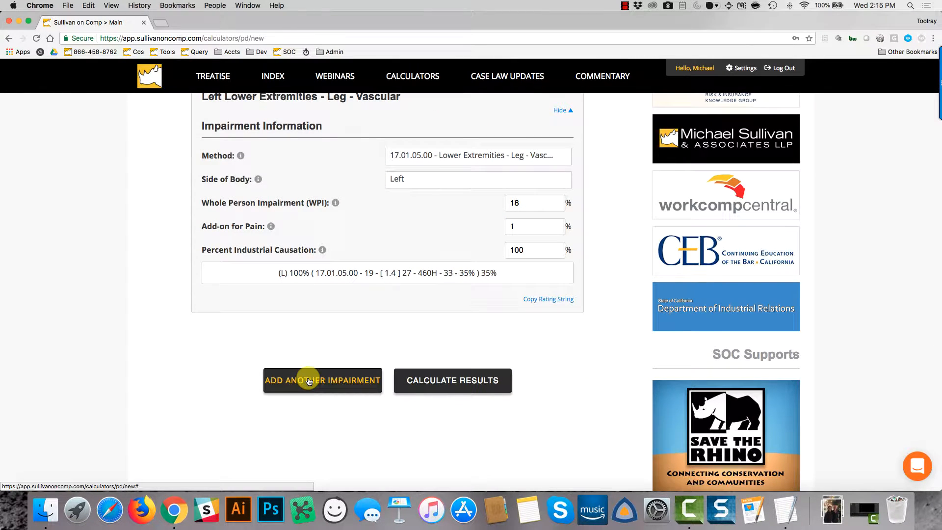
pyautogui.click(309, 382)
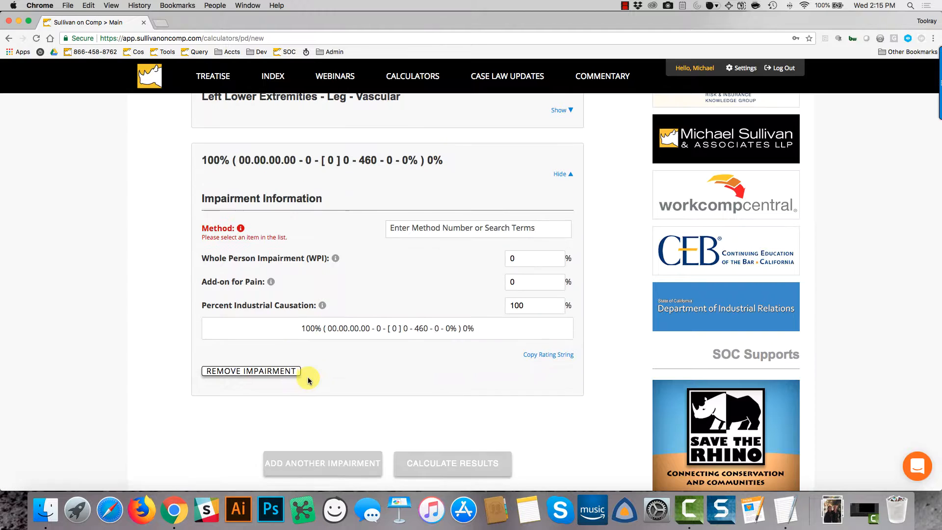
pyautogui.click(440, 228)
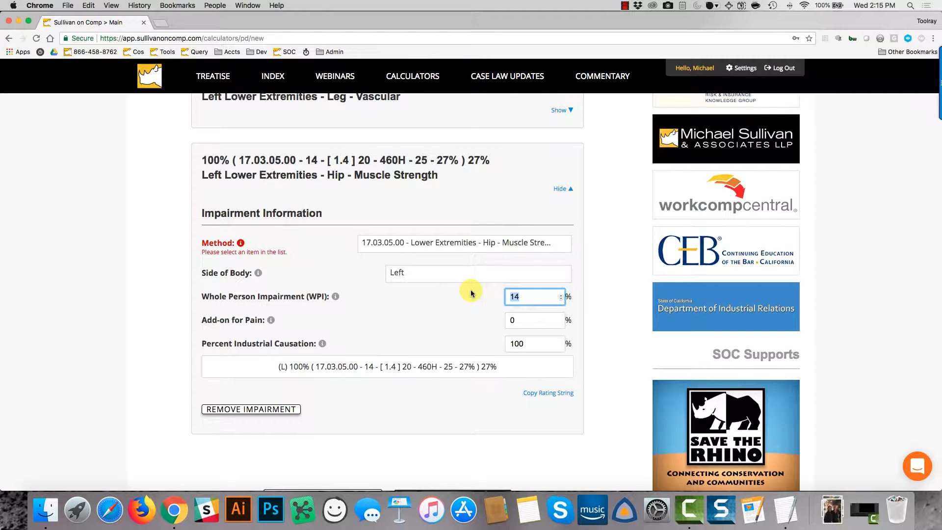
pyautogui.write('14')
pyautogui.press('Tab')
# - Add a third impairment with method 16.01.04.00 - Upper Extremities - Arm - Grip/pinch strength and side of body Right
pyautogui.scroll(-5, 443, 307)
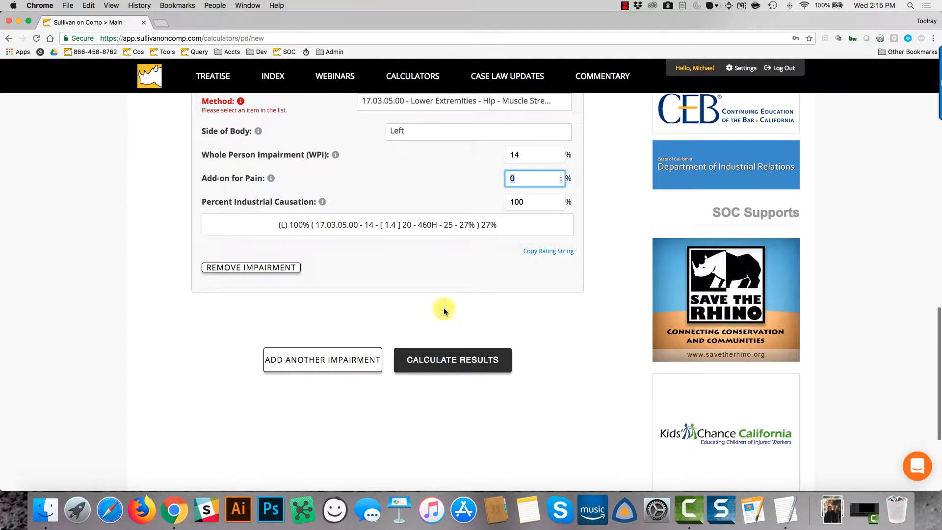
pyautogui.click(324, 357)
pyautogui.click(483, 164)
pyautogui.write('16.01.04')
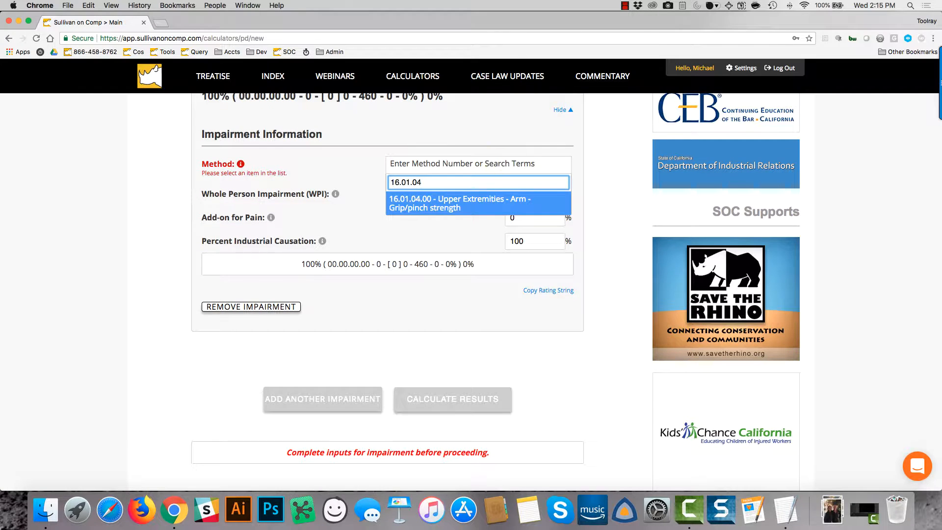
pyautogui.click(501, 199)
pyautogui.click(485, 211)
pyautogui.click(491, 257)
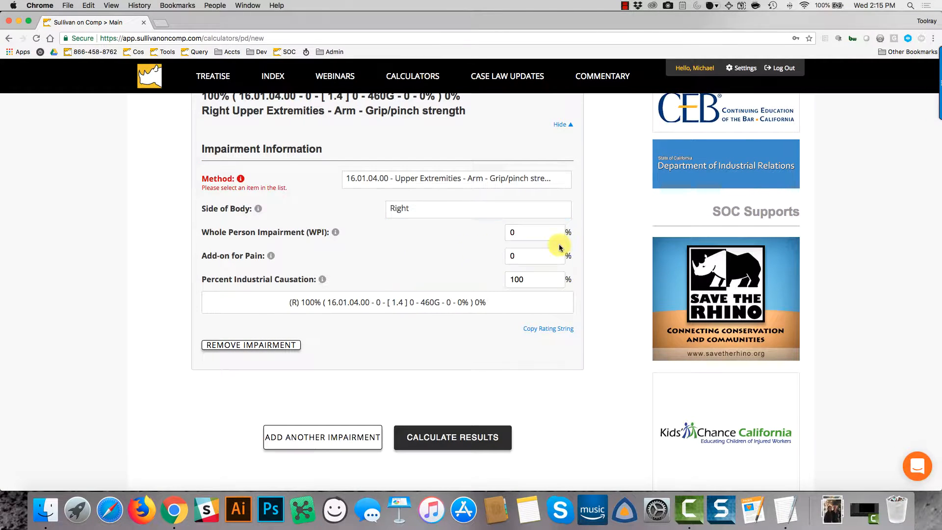
# - Set the grip/pinch strength impairment's Whole Person Impairment to 7% and its add-on for pain to 1%
pyautogui.click(525, 232)
pyautogui.press('BackSpace')
pyautogui.write('7')
pyautogui.press('Tab')
# - Add a fourth impairment with method 16.02.02.00 - Upper Extremities - Shoulder - Other, side Right and 6% WPI
pyautogui.click(357, 437)
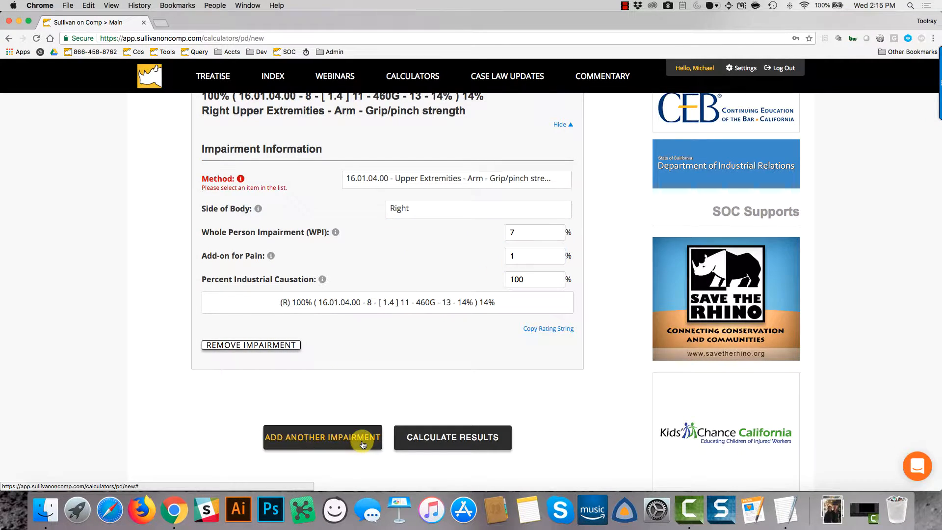
pyautogui.click(490, 248)
pyautogui.write('16.02.02')
pyautogui.click(480, 277)
pyautogui.click(488, 283)
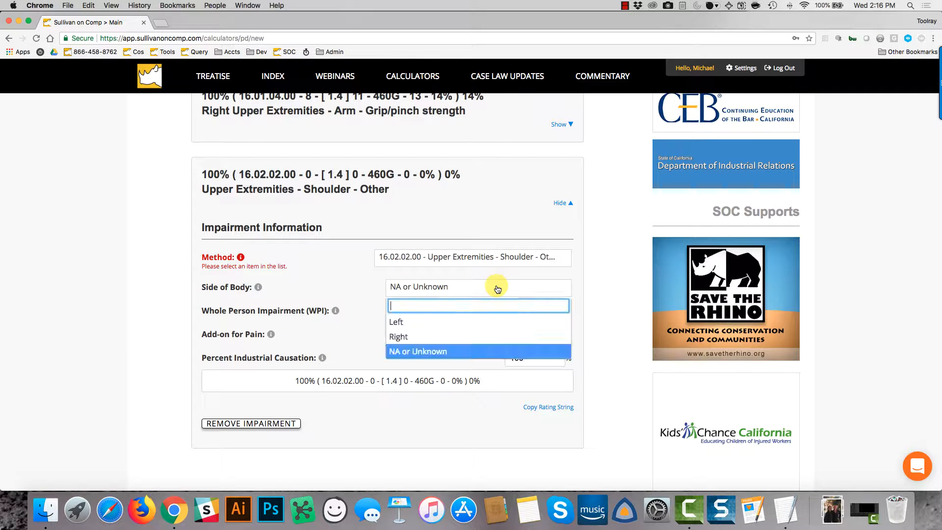
pyautogui.click(417, 332)
pyautogui.click(531, 313)
pyautogui.press('BackSpace')
pyautogui.write('6')
# - Review the entered impairments, expanding and collapsing the Left Lower Extremities - Leg - Vascular entry
pyautogui.scroll(-3, 479, 316)
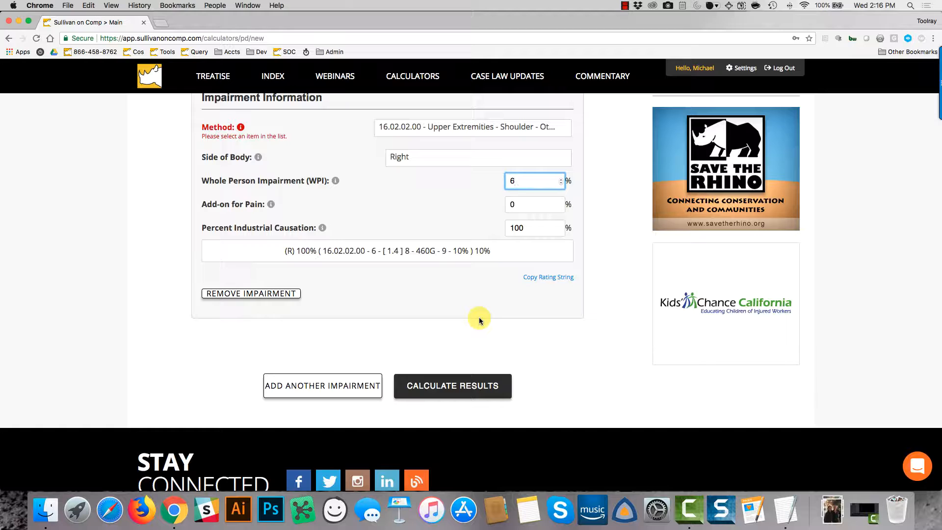
pyautogui.scroll(3, 480, 320)
pyautogui.scroll(2, 480, 320)
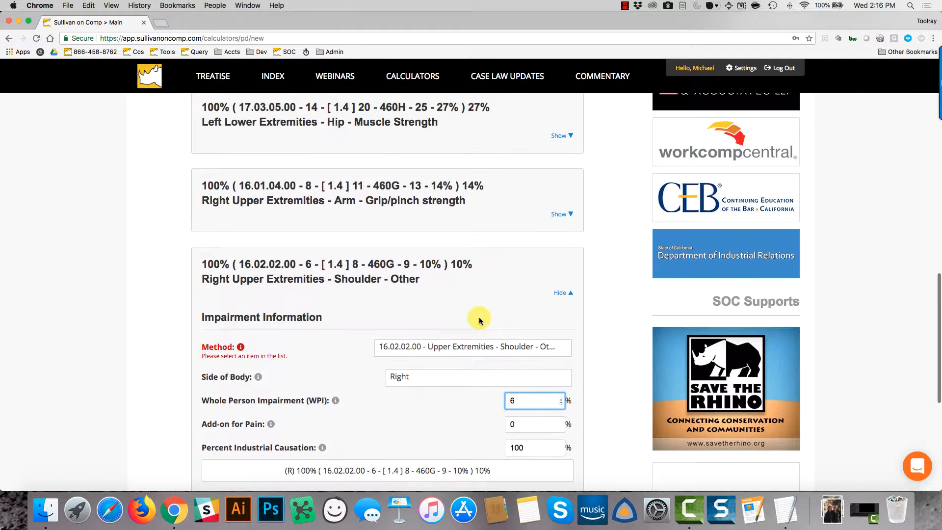
pyautogui.scroll(-3, 479, 320)
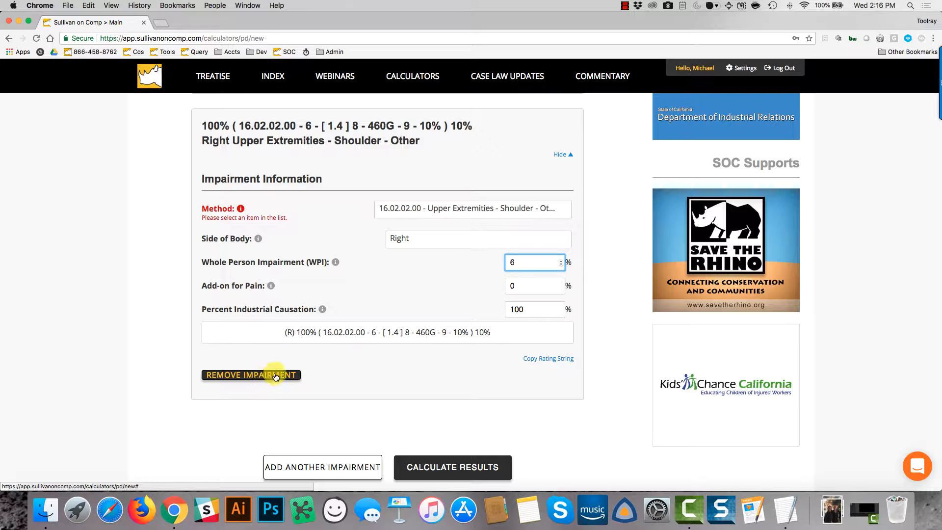
pyautogui.scroll(5, 401, 388)
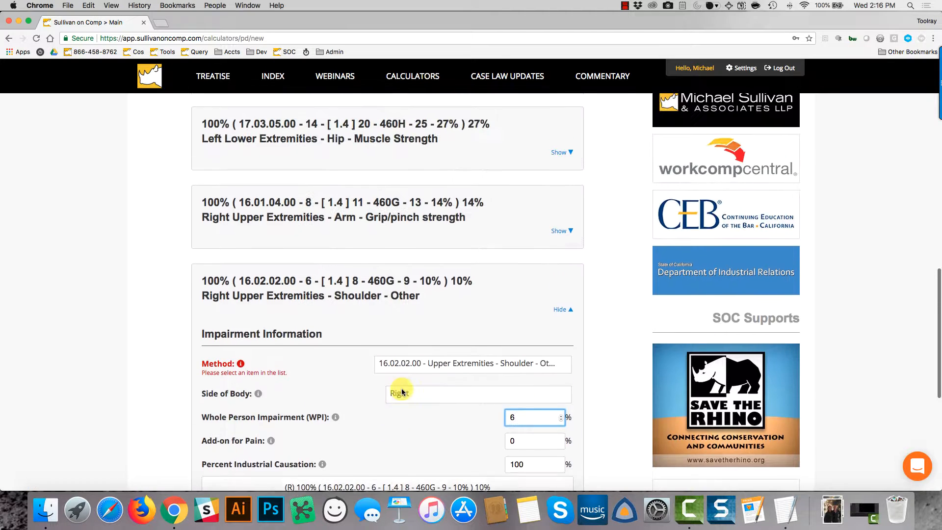
pyautogui.scroll(2, 407, 343)
pyautogui.click(561, 197)
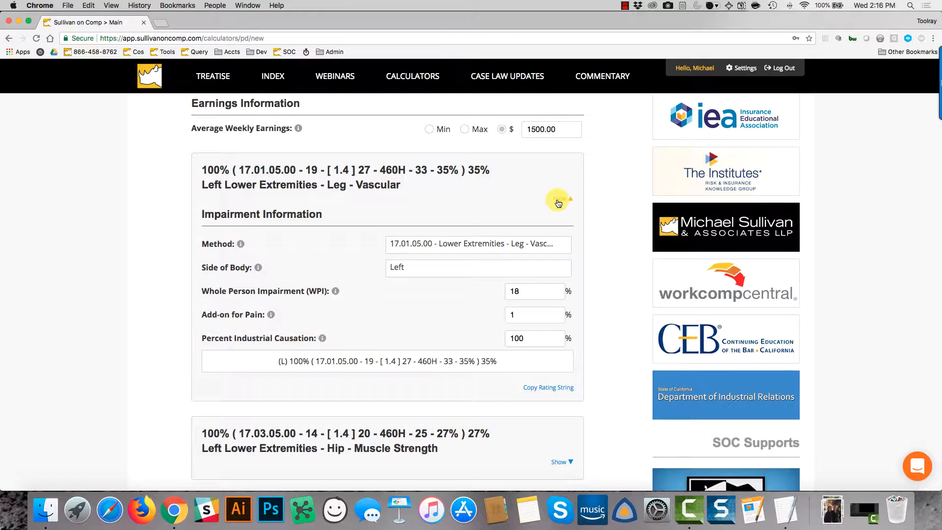
pyautogui.click(558, 198)
pyautogui.scroll(-1, 525, 227)
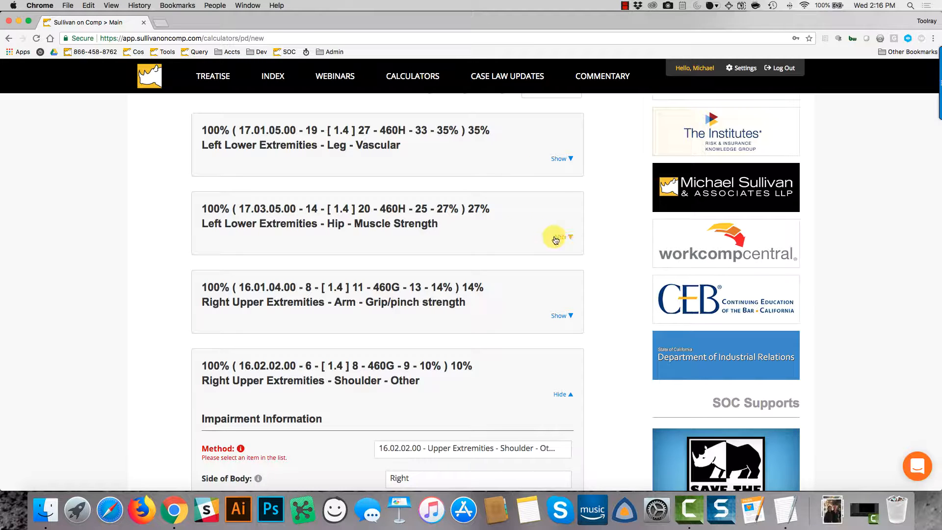
# - Add a fifth impairment, searching its method by "heart" and choosing 03.03.00.00 - Cardiovascular System; Heart and Aorta - Congenital Heart Disease
pyautogui.scroll(-5, 532, 148)
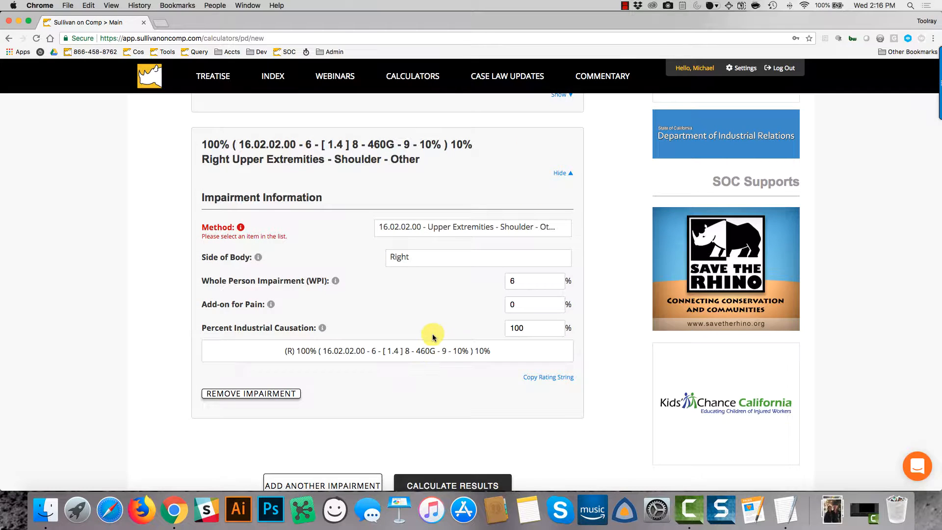
pyautogui.scroll(-3, 431, 332)
pyautogui.scroll(-5, 544, 284)
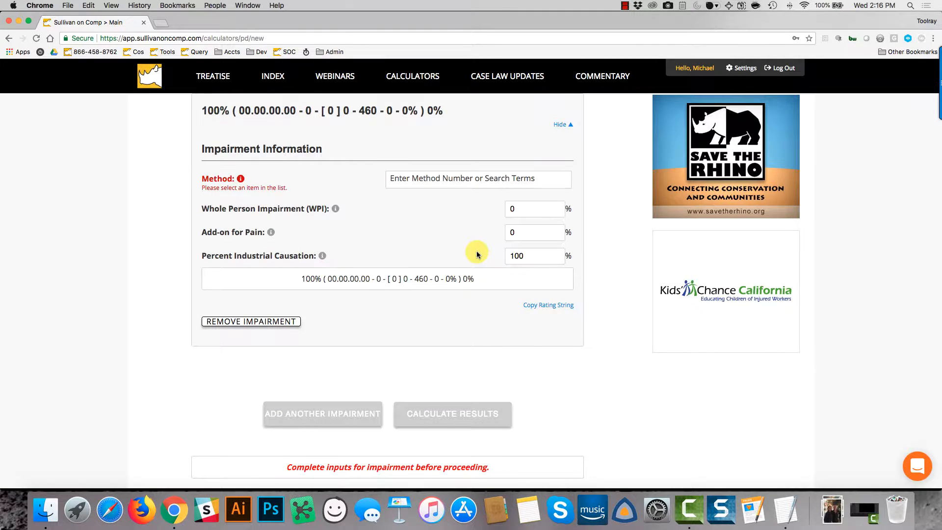
pyautogui.write('heart')
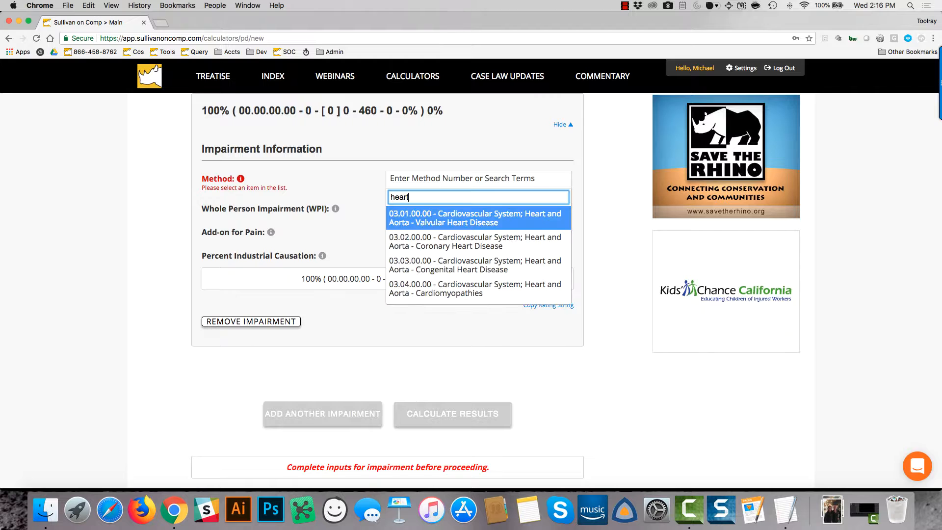
pyautogui.click(474, 265)
# - Set the heart disease impairment's Whole Person Impairment to 12% and its add-on for pain to 1%
pyautogui.write('12')
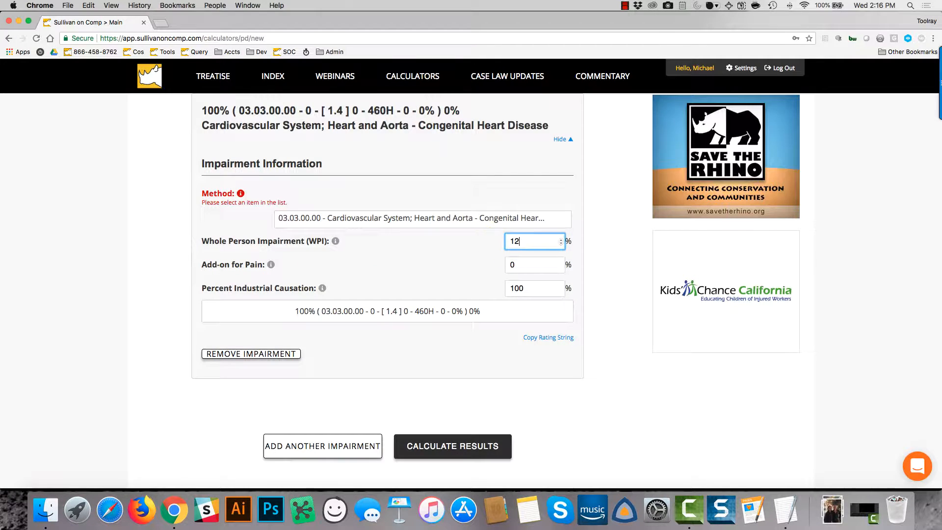
pyautogui.press('Tab')
pyautogui.write('1')
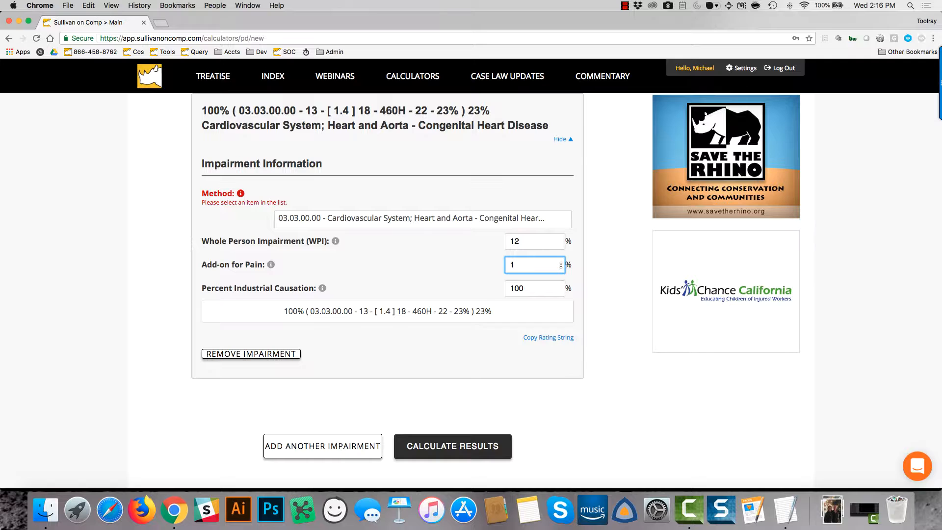
# - Collapse the Congenital Heart Disease impairment, check the list of impairments and calculate the results
pyautogui.scroll(6, 496, 368)
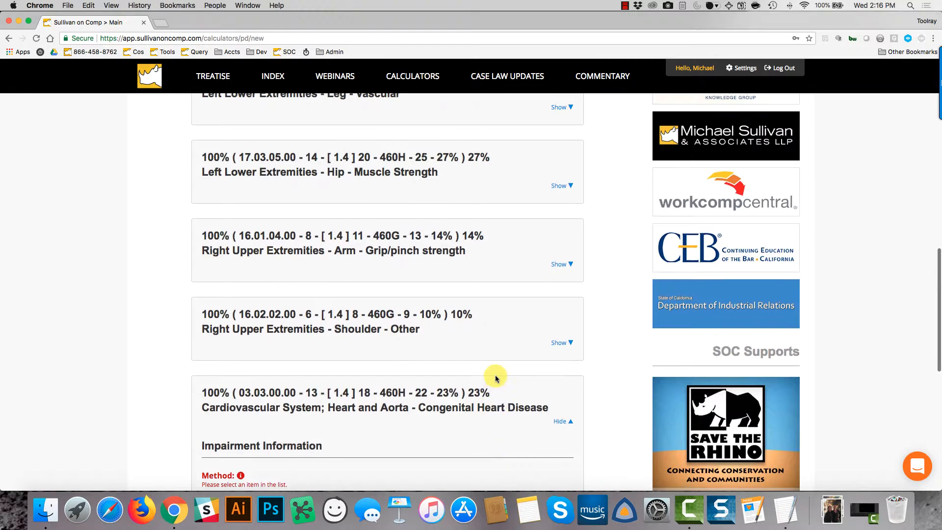
pyautogui.scroll(1, 495, 378)
pyautogui.click(559, 442)
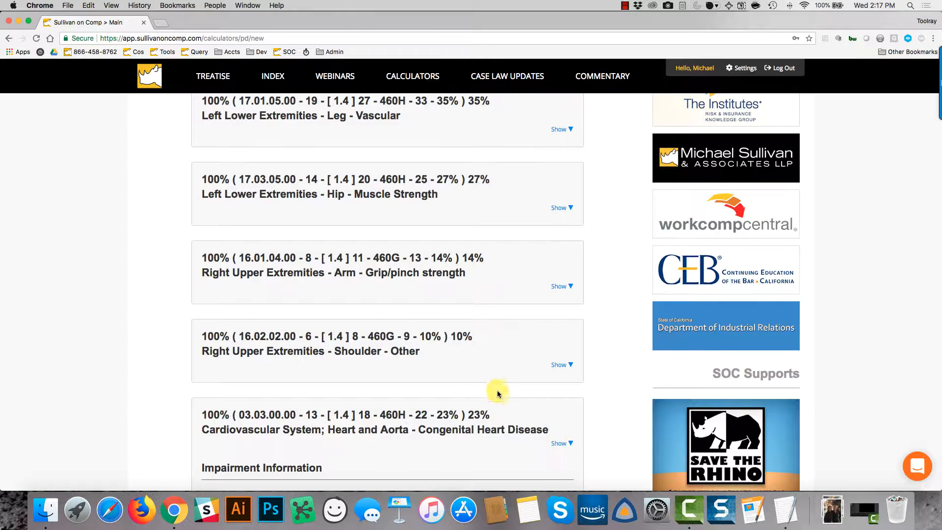
pyautogui.scroll(2, 496, 387)
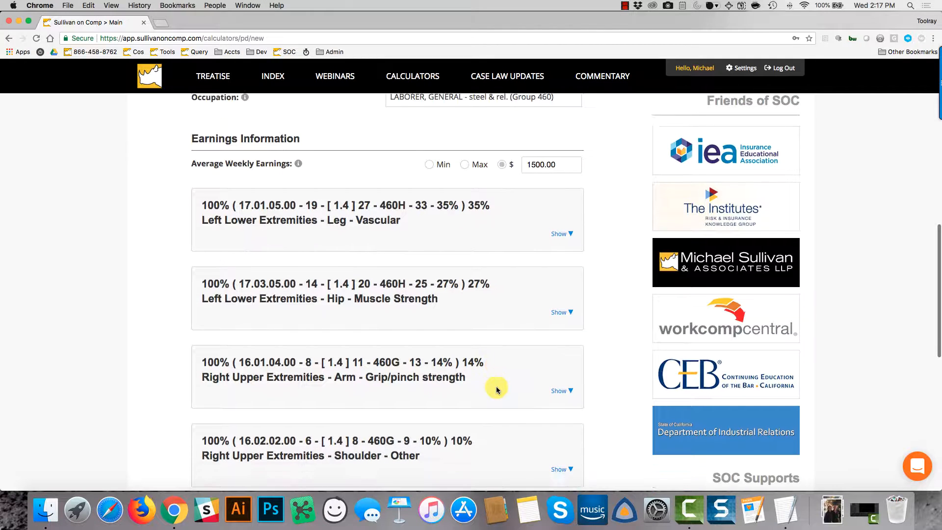
pyautogui.scroll(-2, 473, 280)
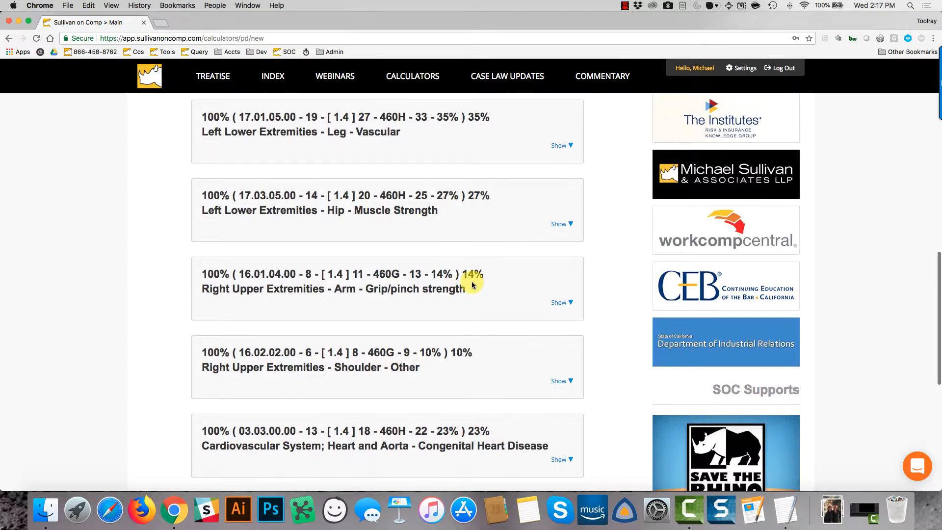
pyautogui.scroll(-5, 472, 281)
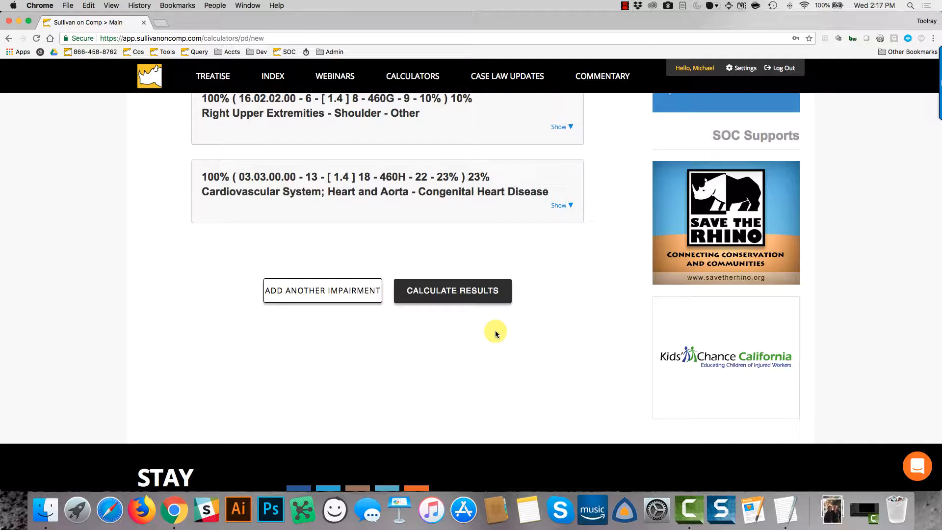
pyautogui.click(458, 295)
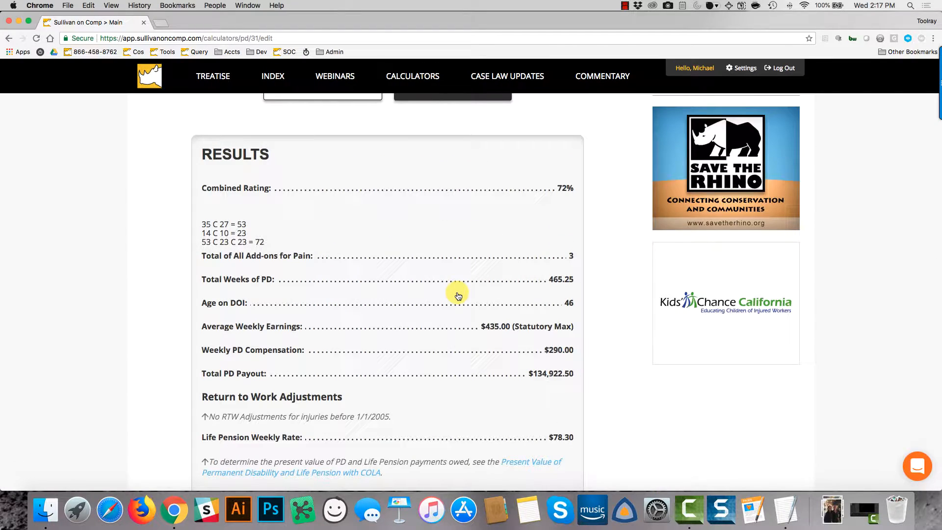
# - Examine the order and individual ratings of the impairments and how they feed the combined rating in the results
pyautogui.scroll(10, 458, 295)
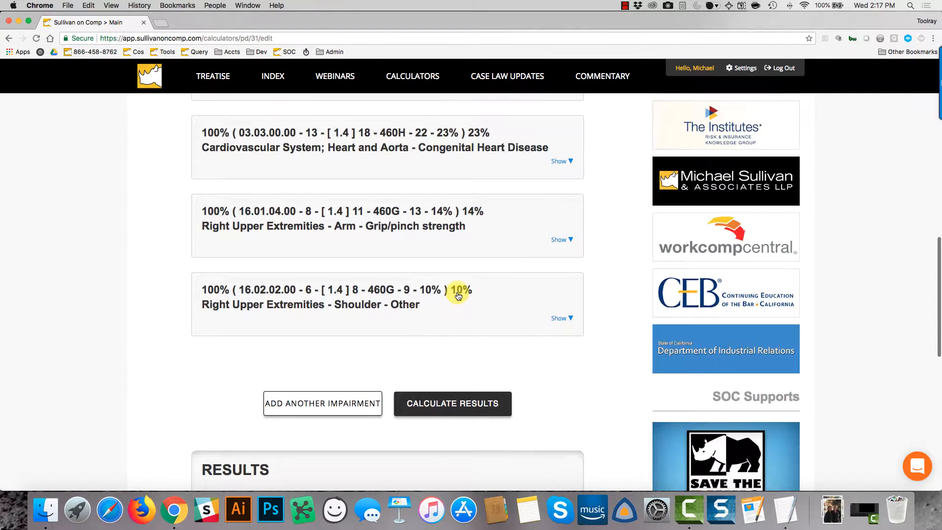
pyautogui.scroll(3, 457, 294)
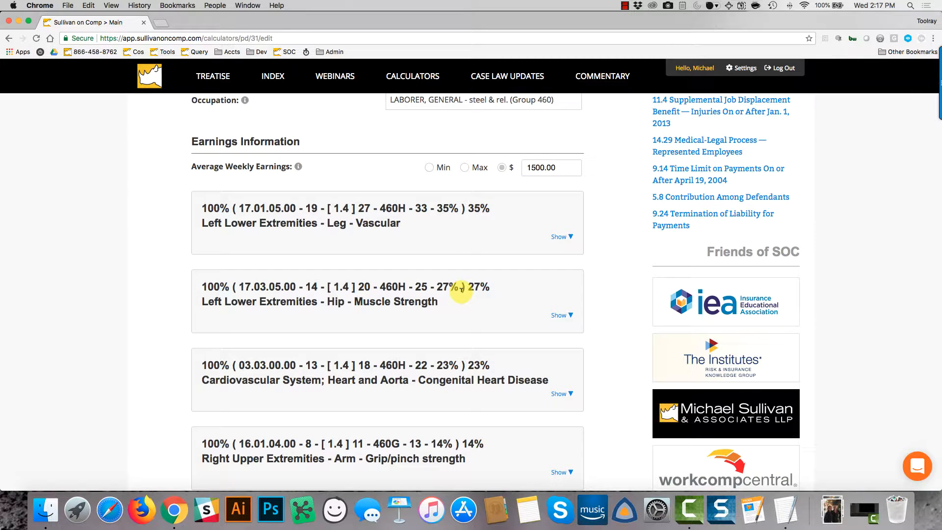
pyautogui.scroll(-1, 461, 289)
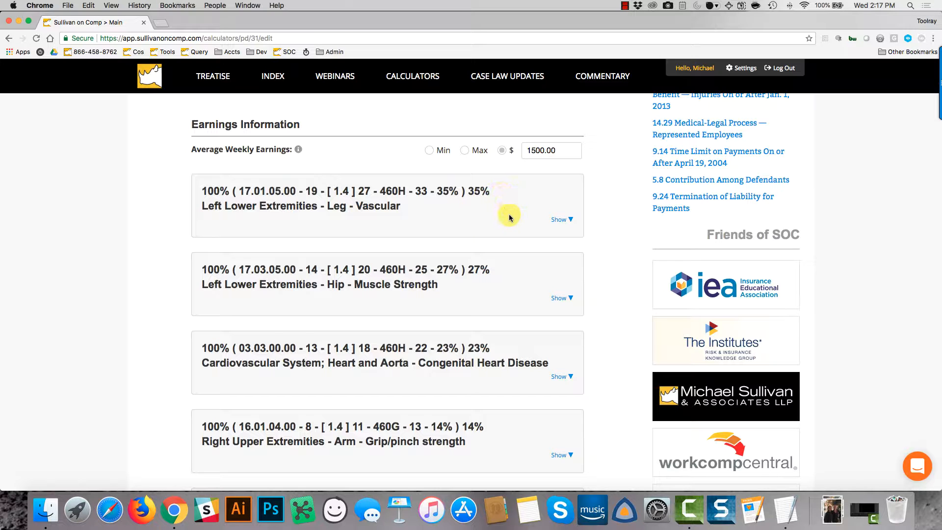
pyautogui.scroll(-1, 505, 225)
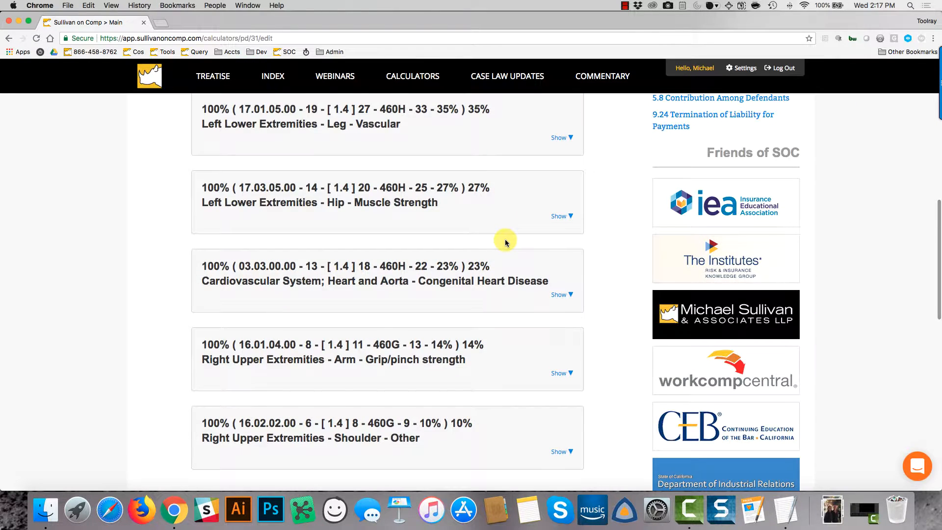
pyautogui.scroll(-3, 505, 241)
pyautogui.scroll(-2, 505, 241)
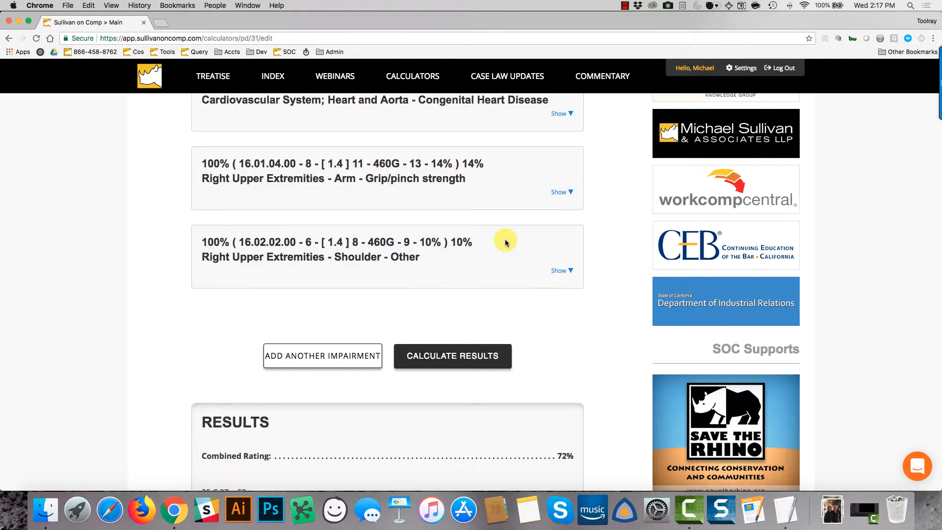
pyautogui.scroll(-2, 506, 242)
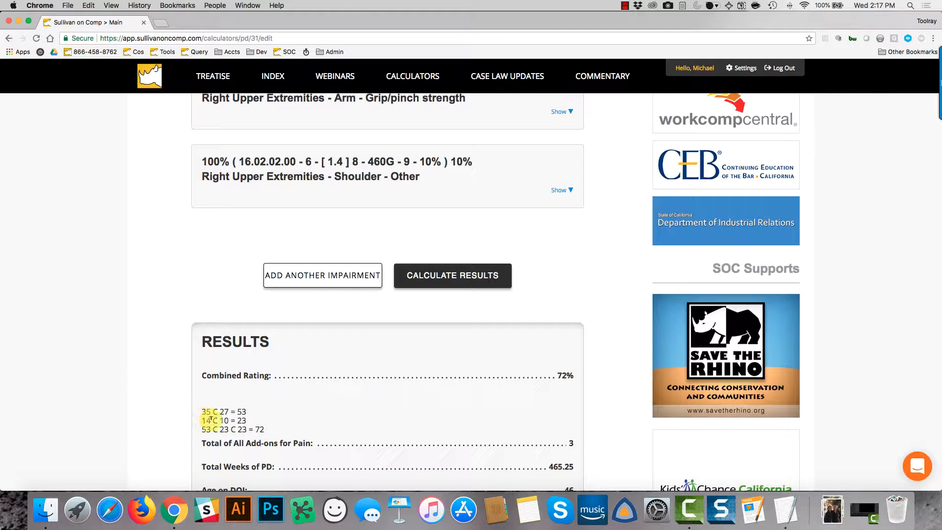
# - Highlight the 14 C 10 combination in the results and compare the combination lines with the impairments' individual rating strings
pyautogui.scroll(10, 221, 410)
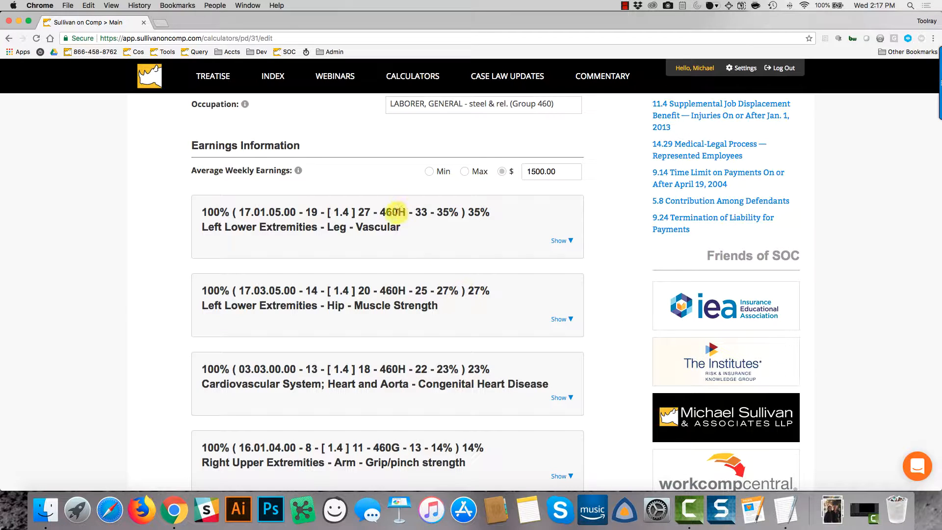
pyautogui.scroll(-10, 366, 284)
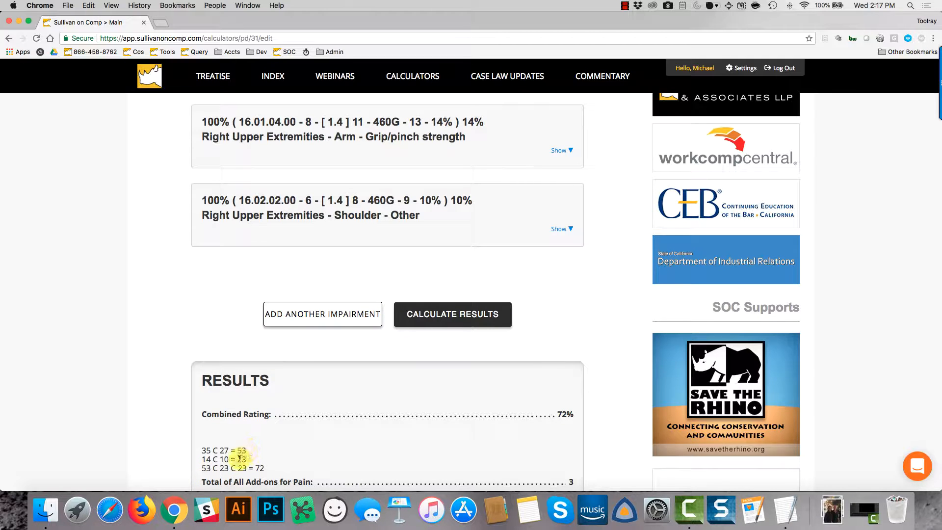
pyautogui.moveTo(202, 459); pyautogui.dragTo(231, 459)
pyautogui.scroll(4, 550, 198)
pyautogui.scroll(3, 551, 197)
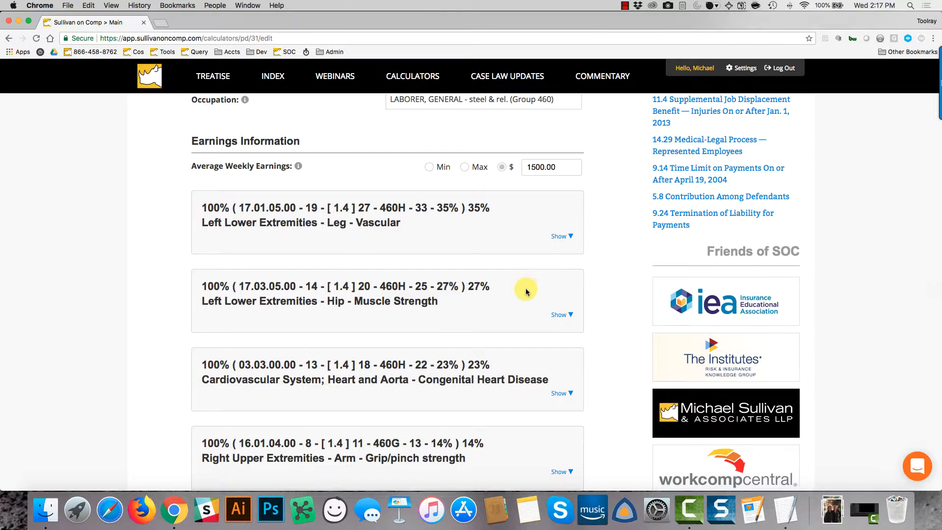
pyautogui.scroll(-3, 509, 269)
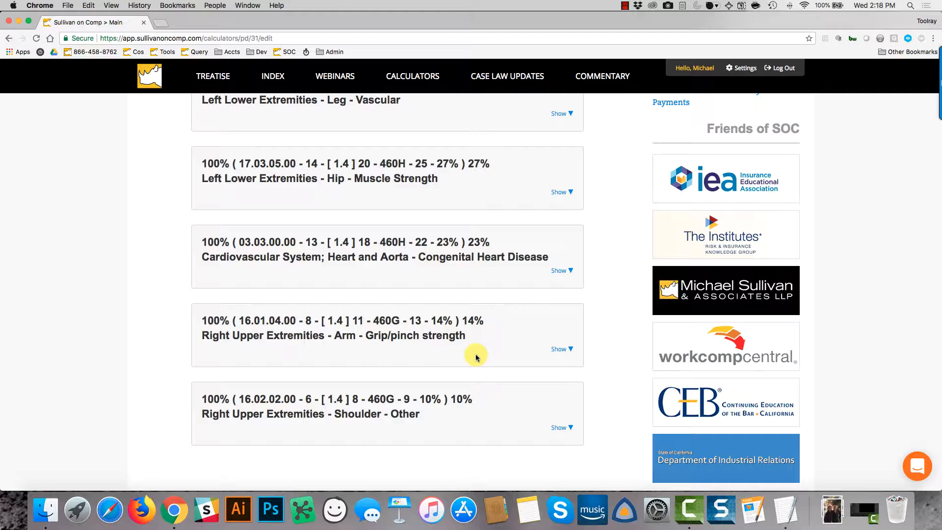
pyautogui.scroll(-5, 475, 354)
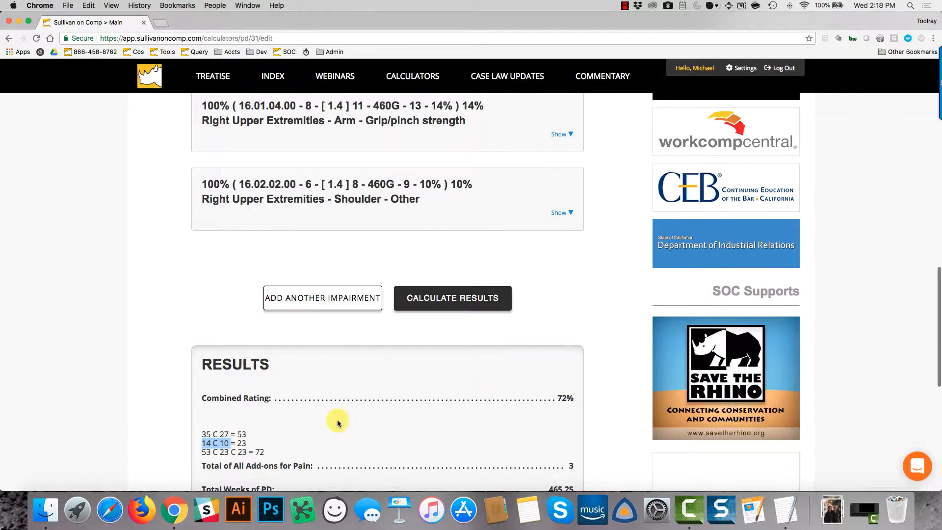
pyautogui.scroll(3, 447, 269)
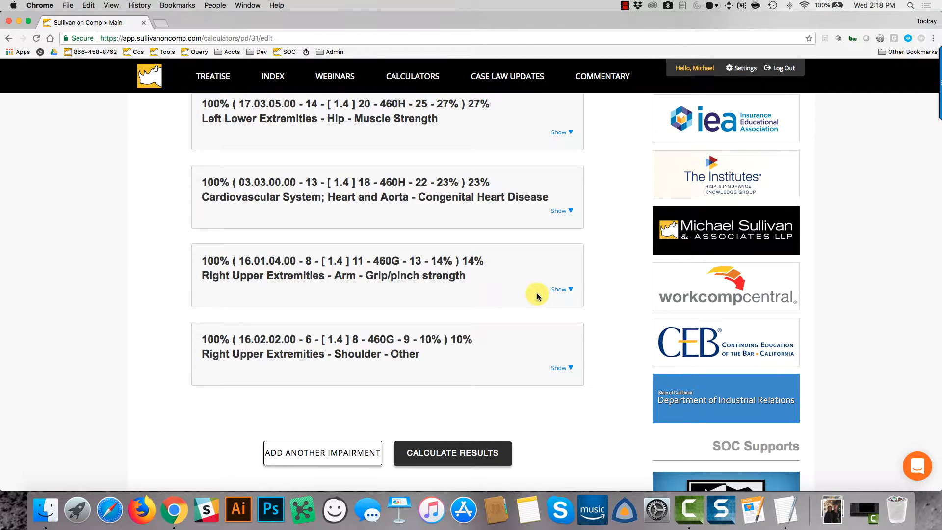
pyautogui.scroll(-3, 537, 294)
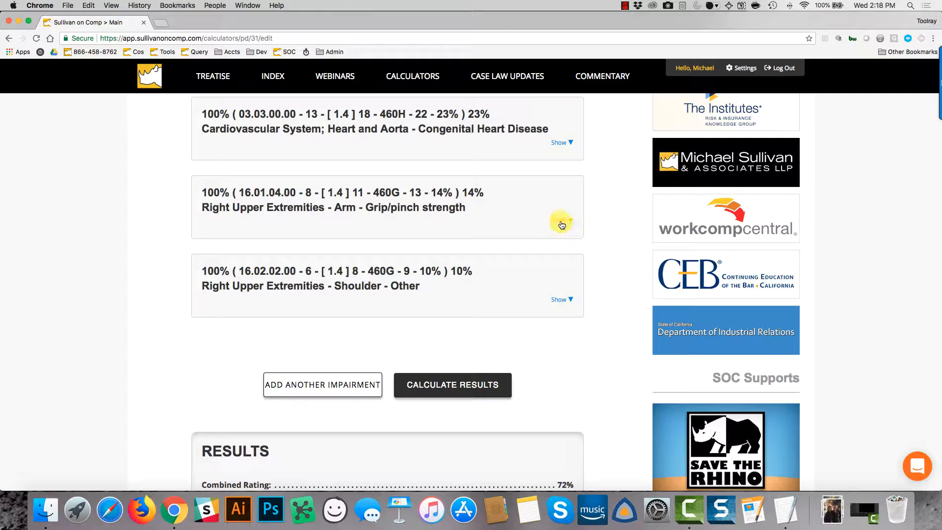
# - Set the Whole Person Impairment of the right arm Grip/pinch strength impairment to 12%
pyautogui.click(561, 224)
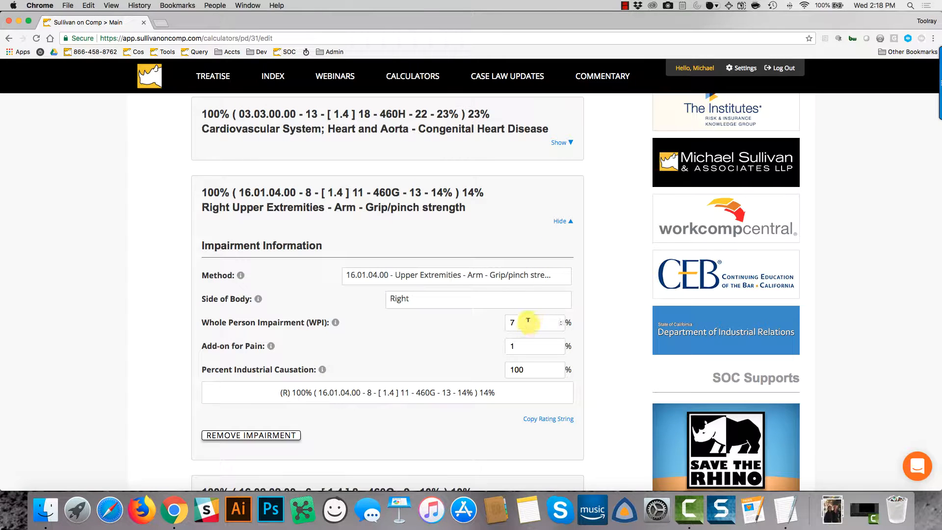
pyautogui.click(516, 322)
pyautogui.moveTo(516, 321); pyautogui.dragTo(492, 322)
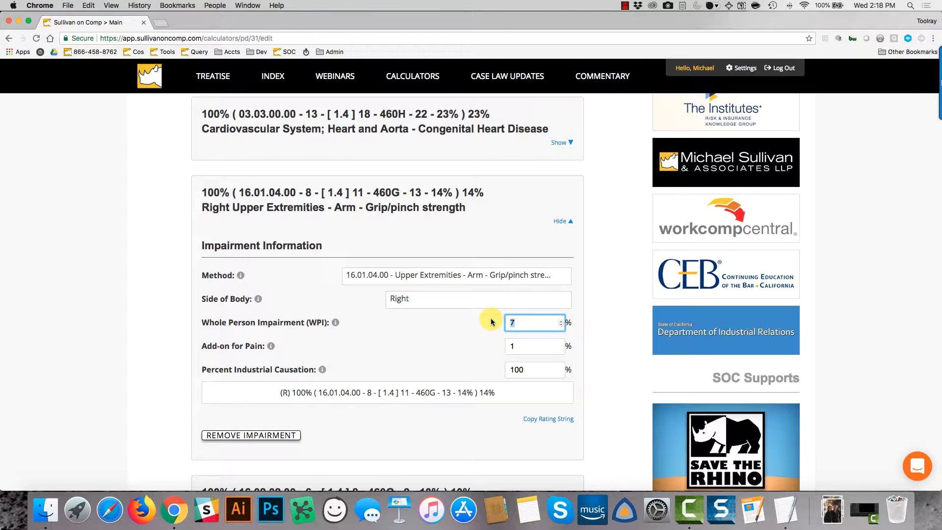
pyautogui.press('BackSpace')
pyautogui.write('12')
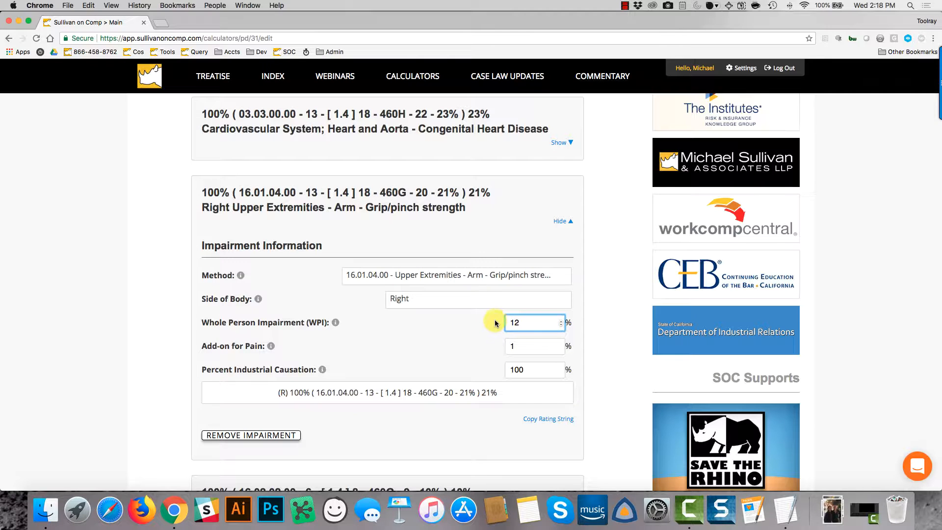
# - Update the calculation with the changed right arm impairment
pyautogui.scroll(-1, 483, 328)
pyautogui.scroll(-2, 483, 329)
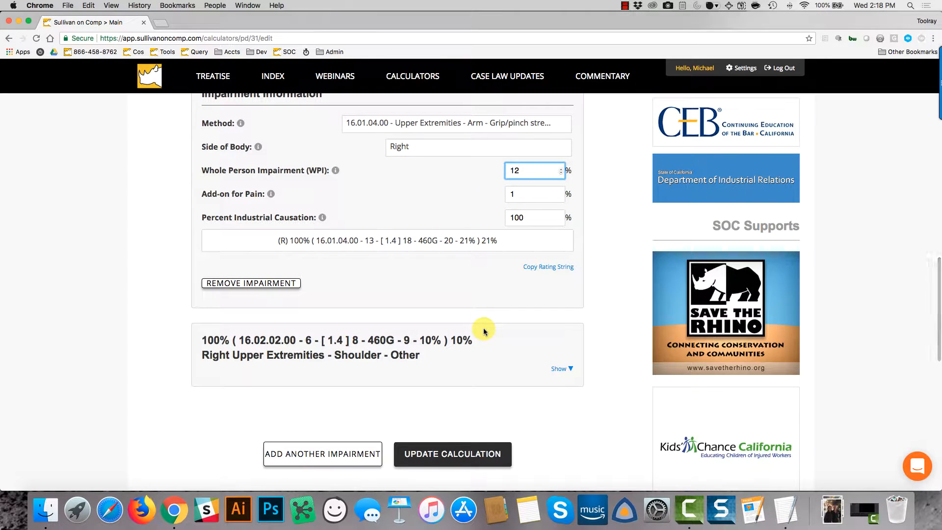
pyautogui.scroll(2, 484, 222)
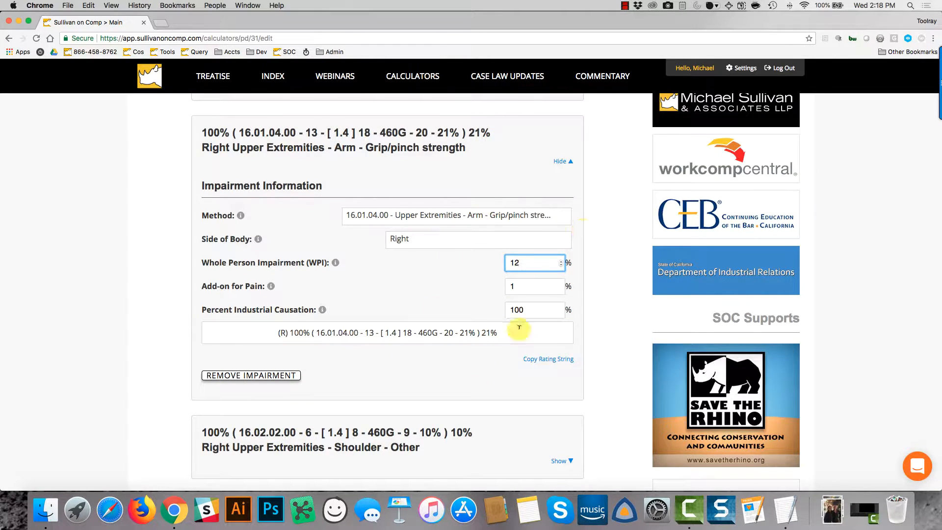
pyautogui.scroll(-4, 459, 293)
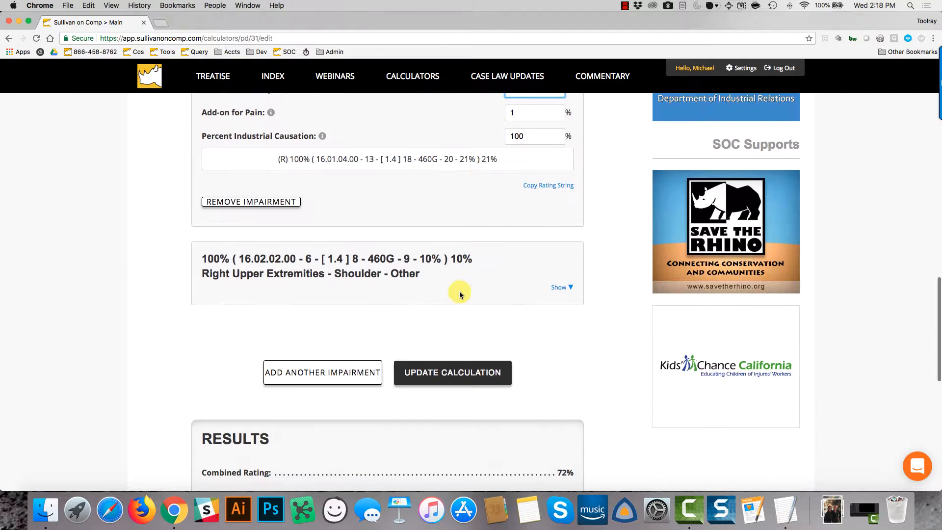
pyautogui.click(433, 374)
pyautogui.scroll(-2, 461, 380)
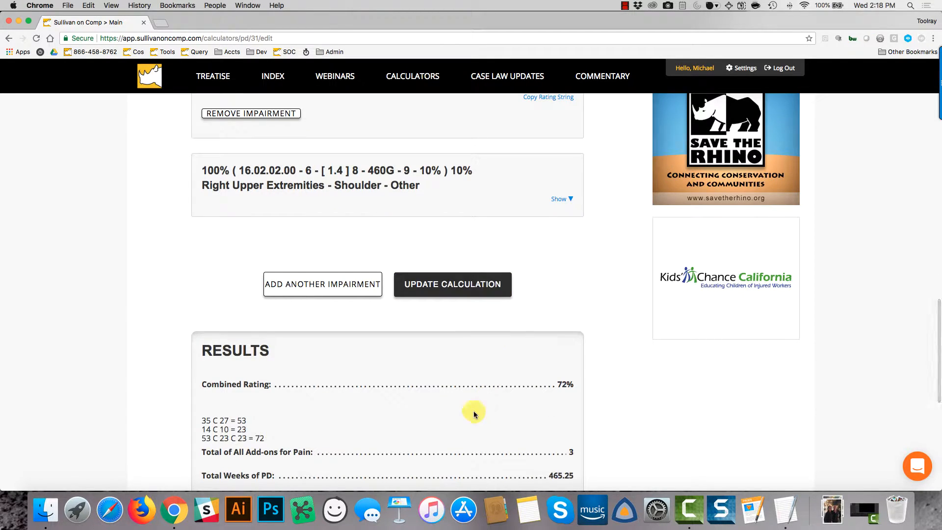
pyautogui.click(461, 292)
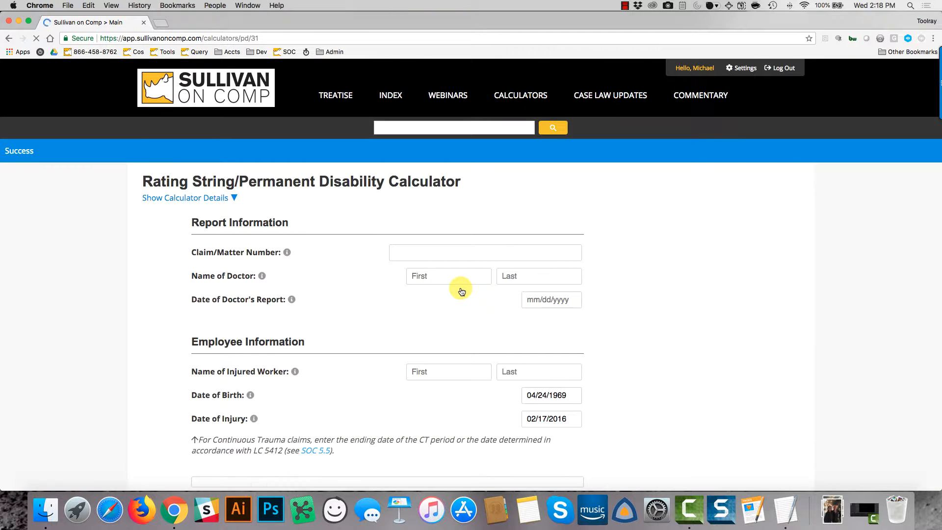
# - Compare the order and individual ratings of the impairments with the combination lines in the results, highlighting the 53 in the last line
pyautogui.scroll(-15, 458, 294)
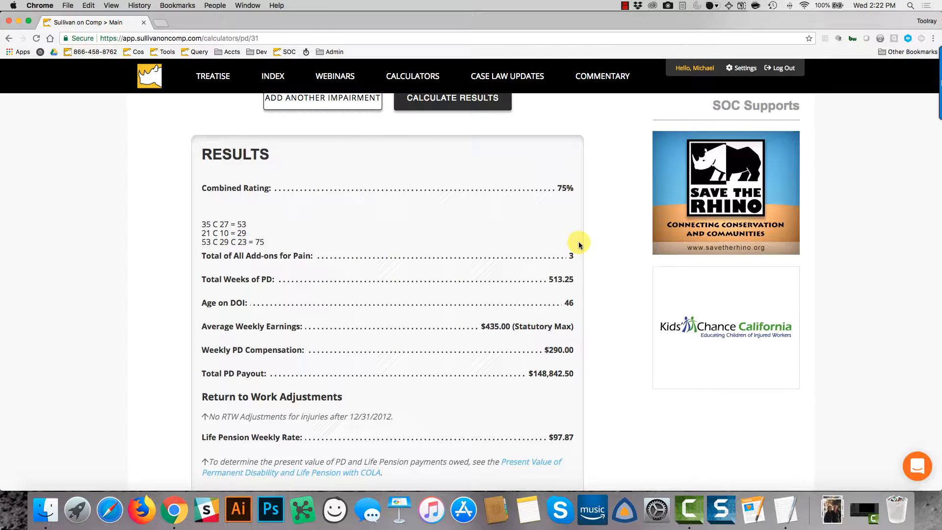
pyautogui.scroll(6, 578, 243)
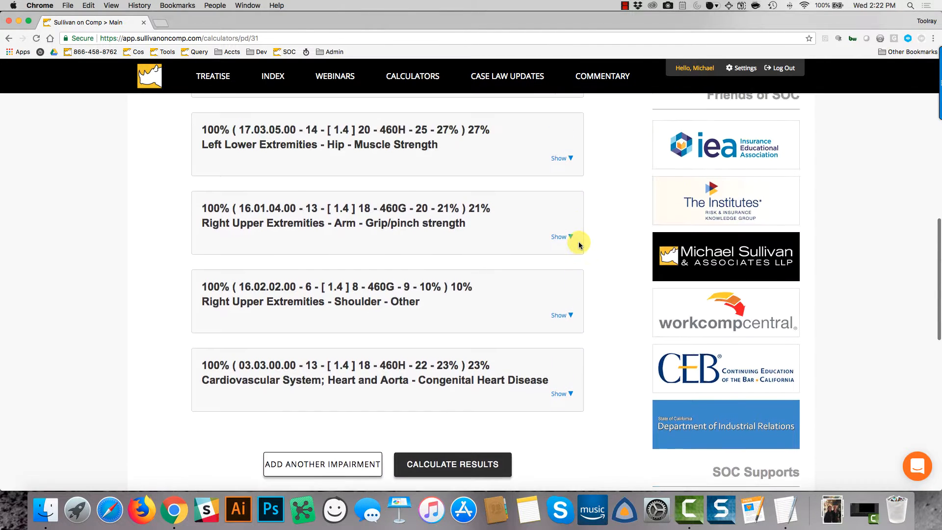
pyautogui.scroll(-2, 578, 244)
pyautogui.scroll(7, 578, 244)
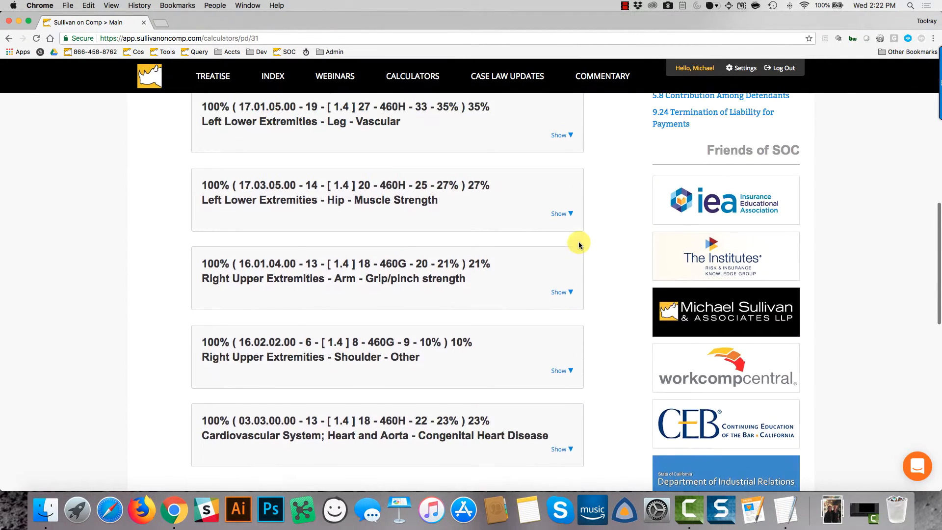
pyautogui.scroll(-2, 578, 243)
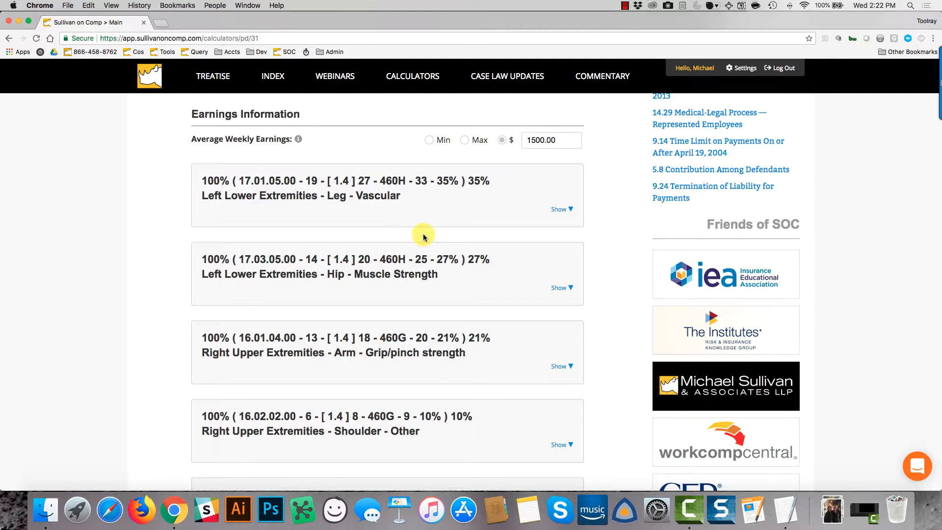
pyautogui.scroll(-1, 424, 237)
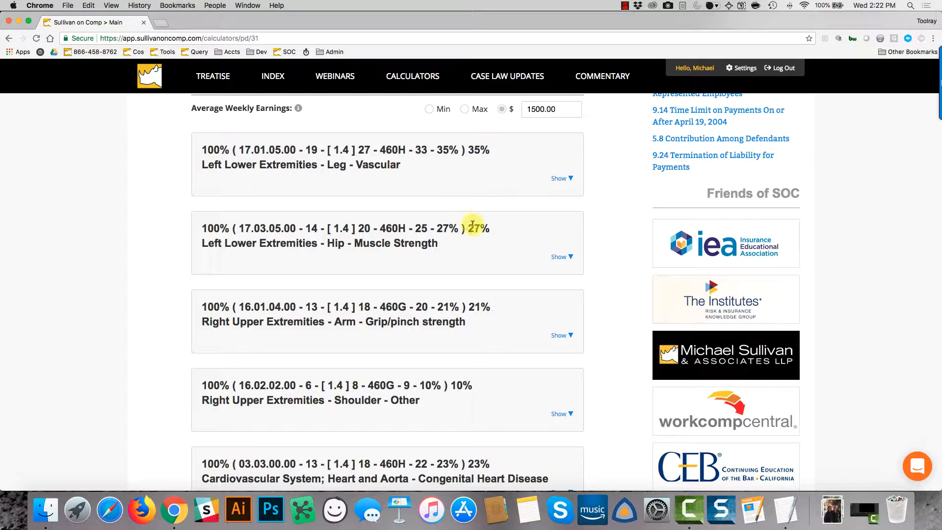
pyautogui.scroll(-6, 473, 222)
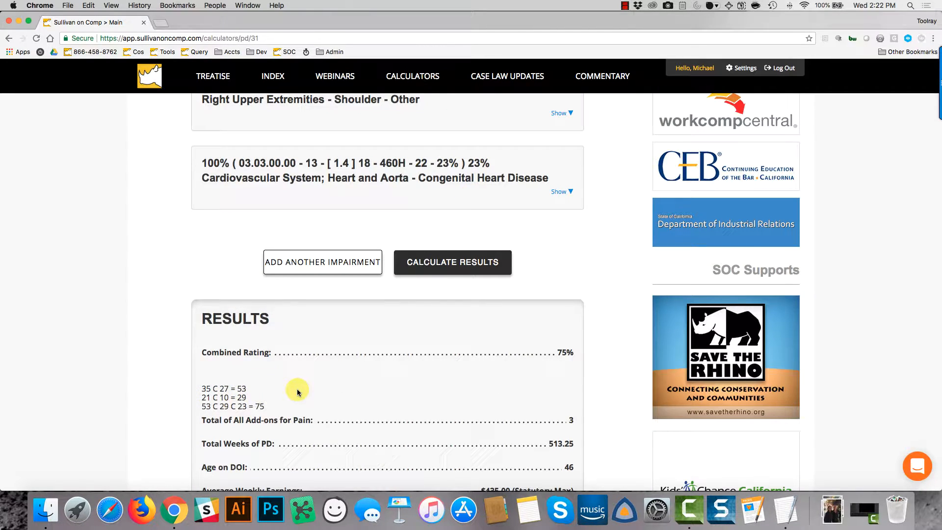
pyautogui.scroll(7, 297, 388)
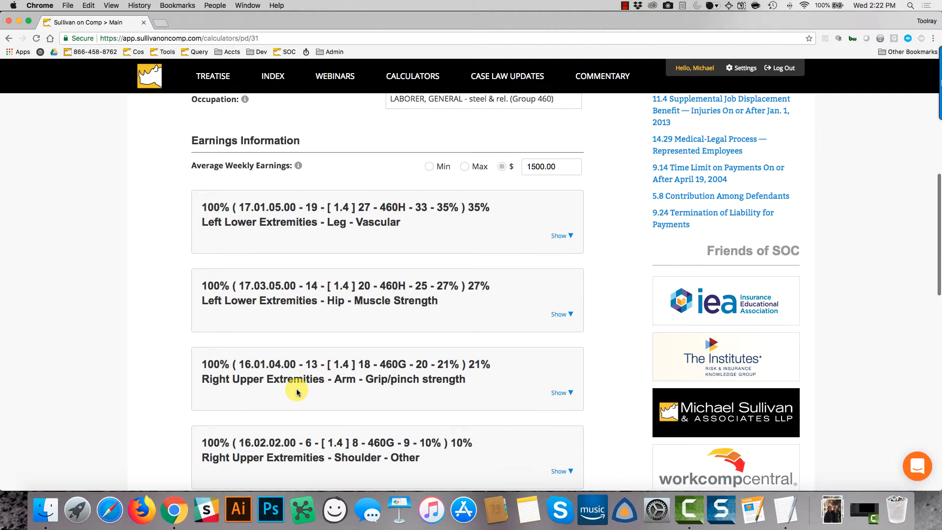
pyautogui.scroll(-2, 296, 390)
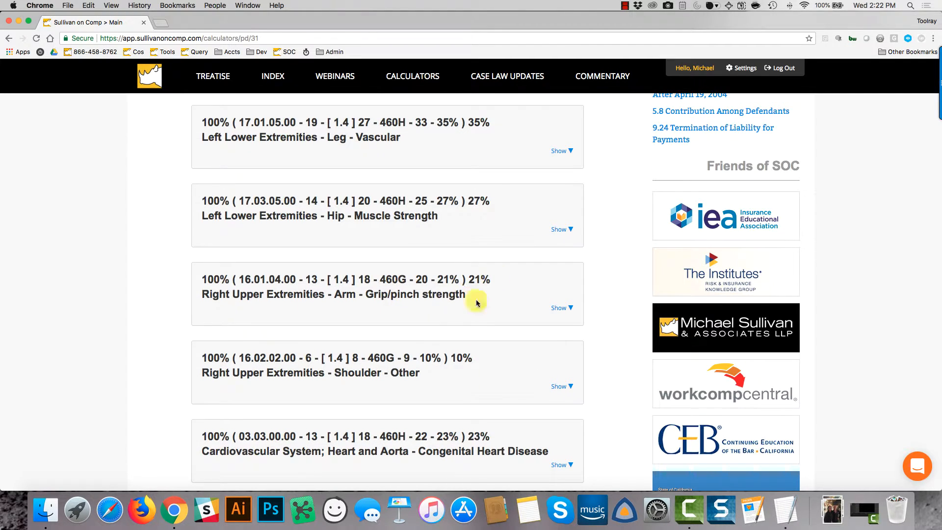
pyautogui.scroll(-7, 475, 359)
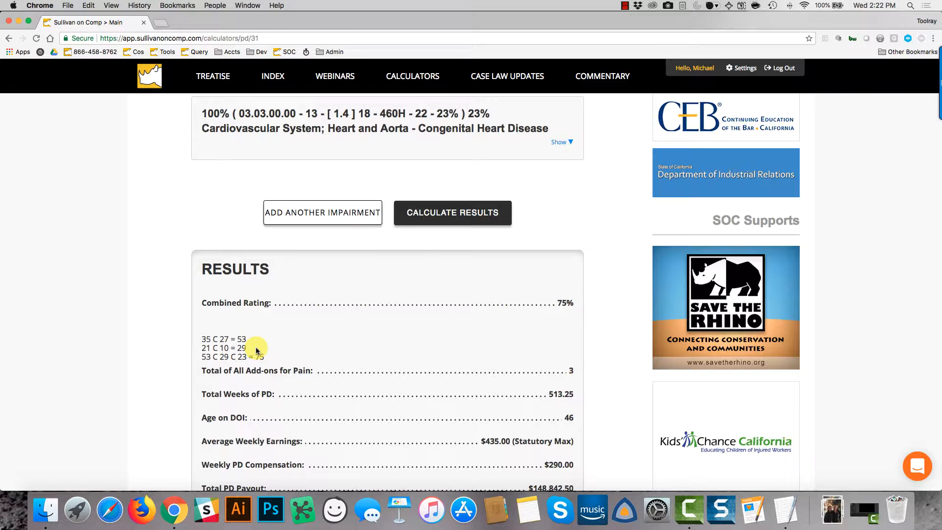
pyautogui.doubleClick(206, 357)
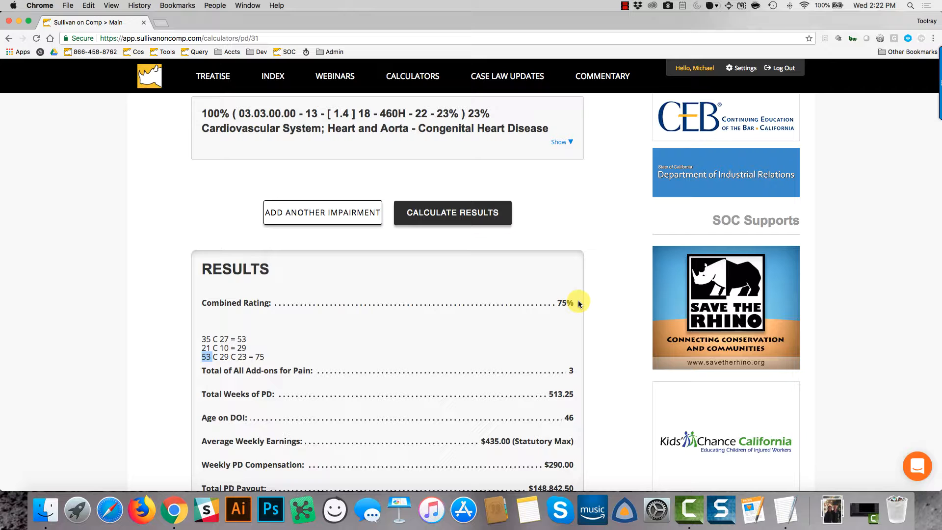
# - Review the permanent disability weeks, earnings and compensation figures in the results, comparing the average weekly earnings with the entered amount
pyautogui.scroll(-2, 578, 304)
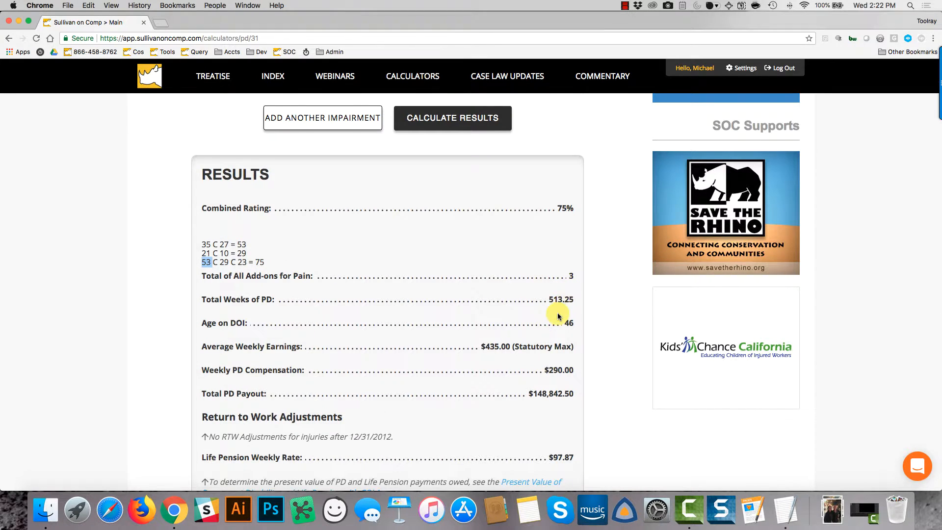
pyautogui.scroll(15, 561, 309)
pyautogui.scroll(3, 557, 313)
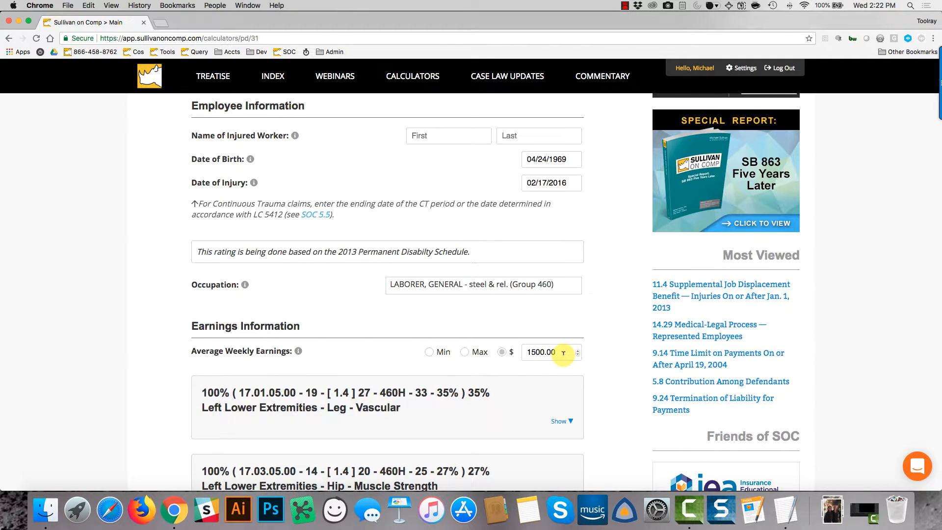
pyautogui.scroll(-15, 563, 353)
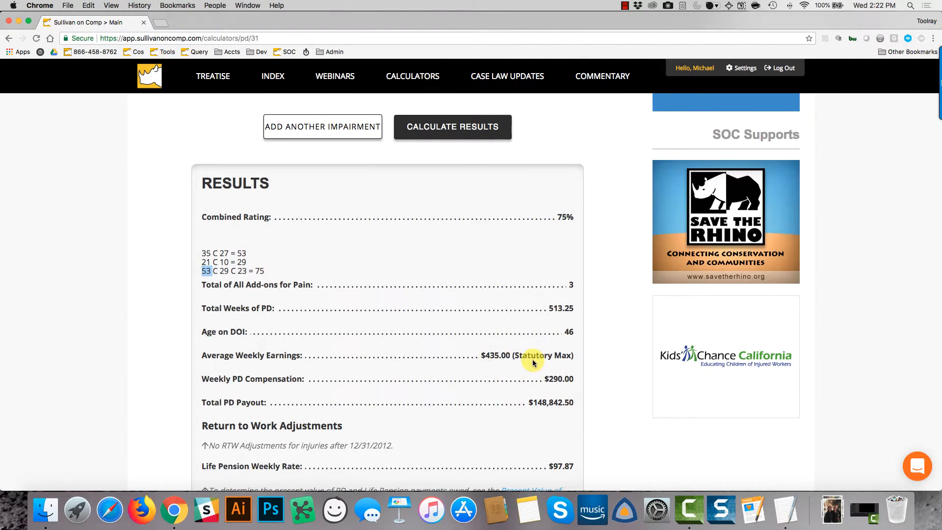
pyautogui.scroll(-3, 532, 357)
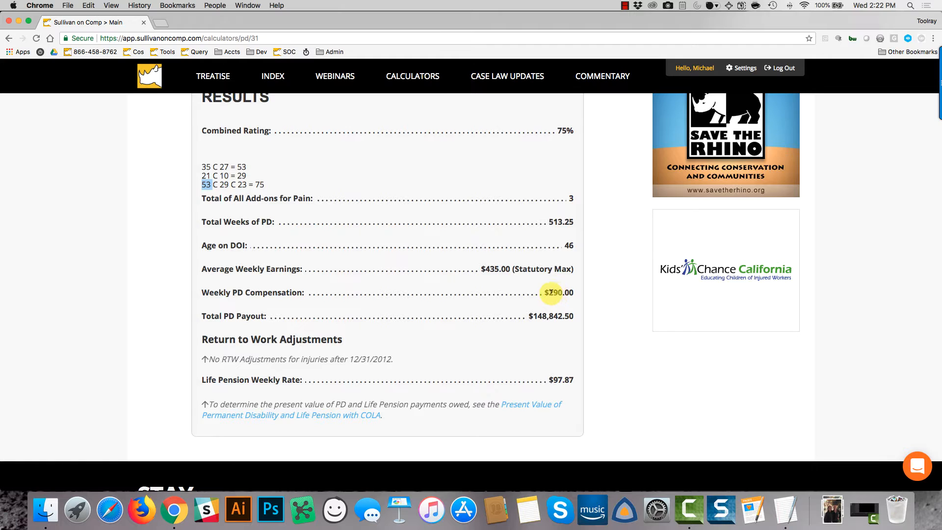